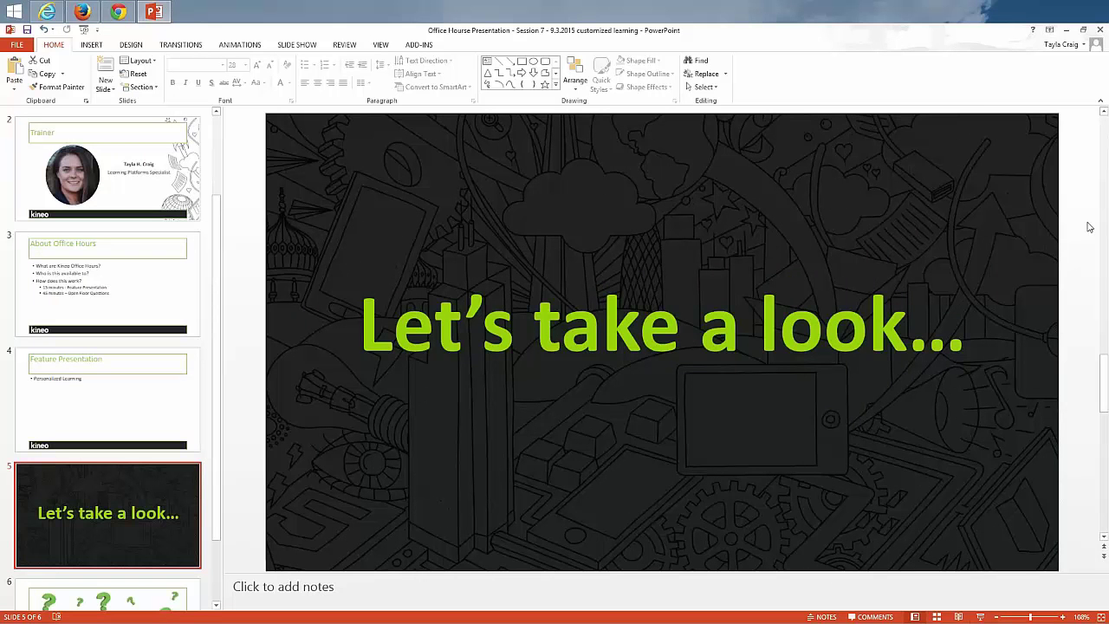
# Step: Switch to Internet Explorer and open the Personalized Learning Example Course from the learner's Record of Learning
pyautogui.press('super+Down')
pyautogui.press('super+Down')
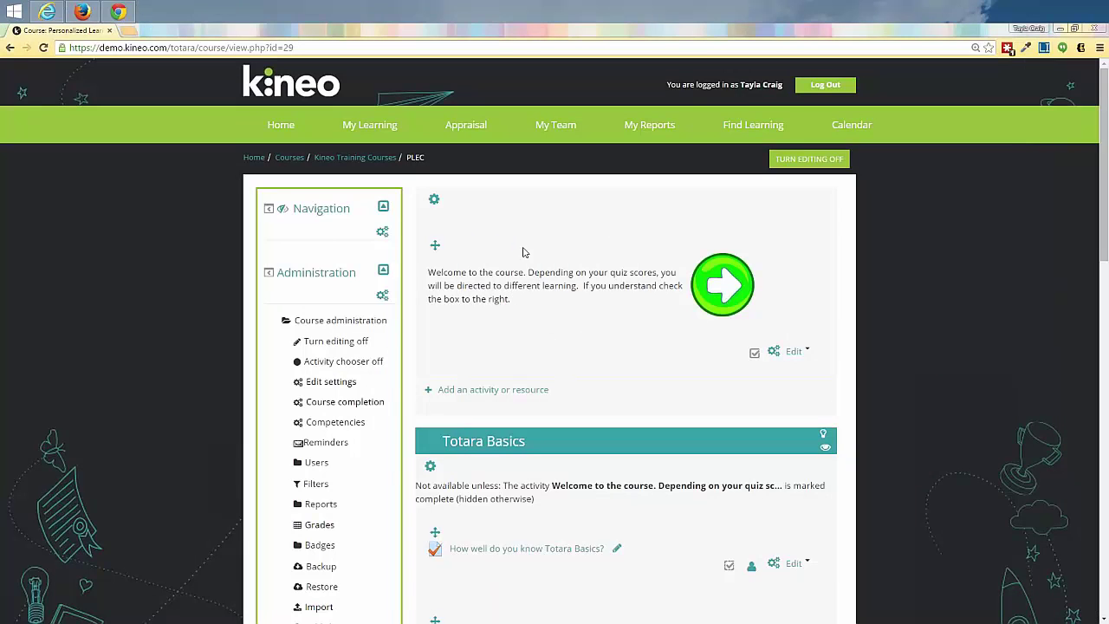
pyautogui.click(45, 13)
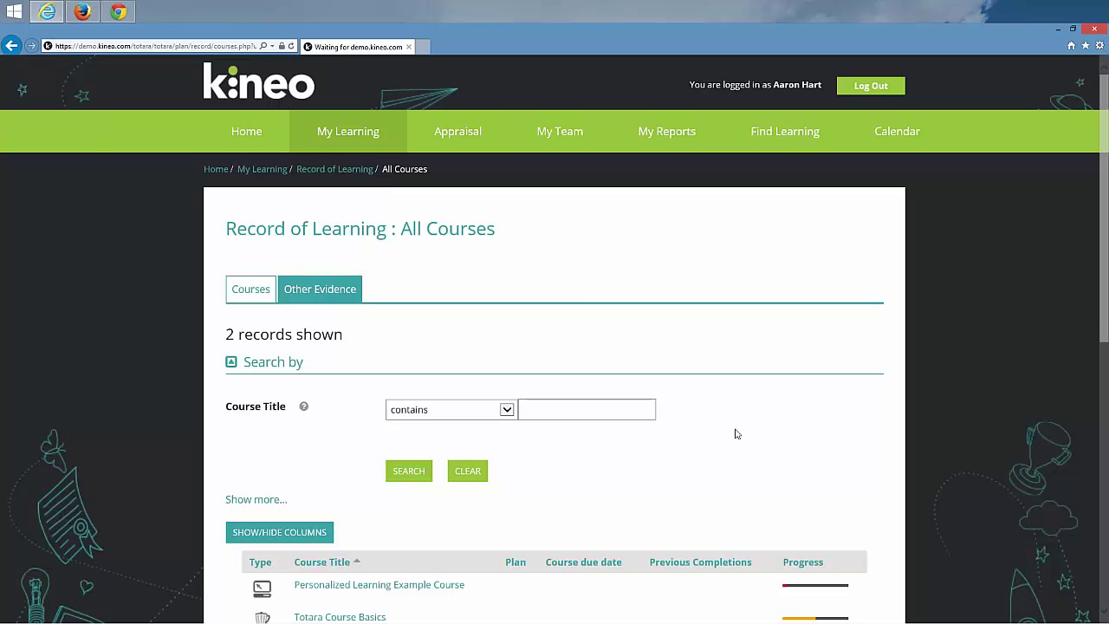
pyautogui.scroll(-3, 733, 434)
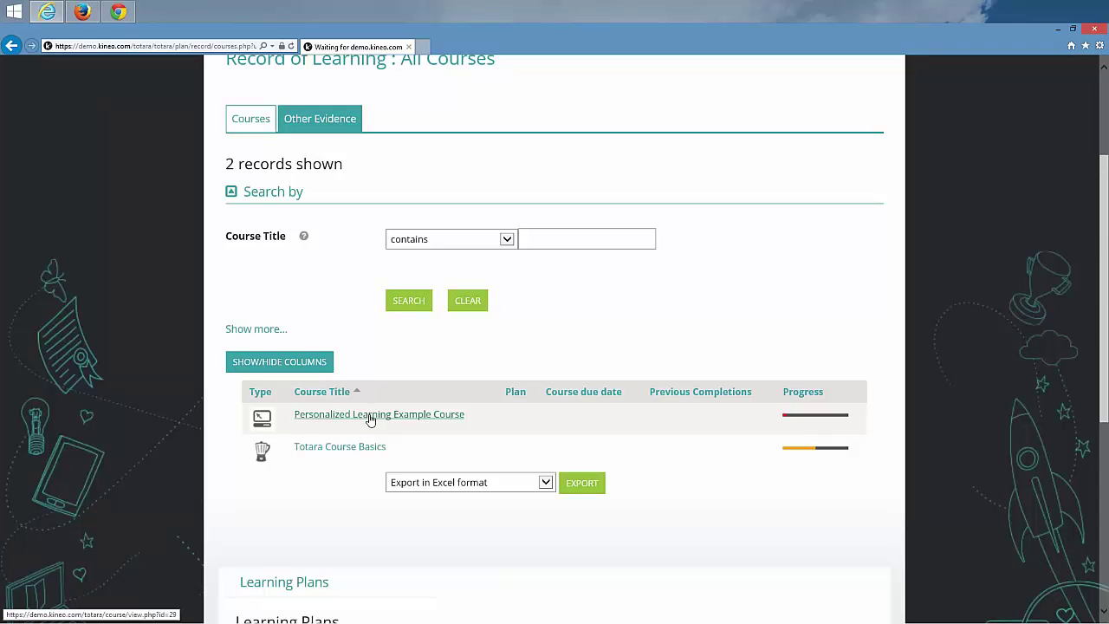
pyautogui.click(371, 420)
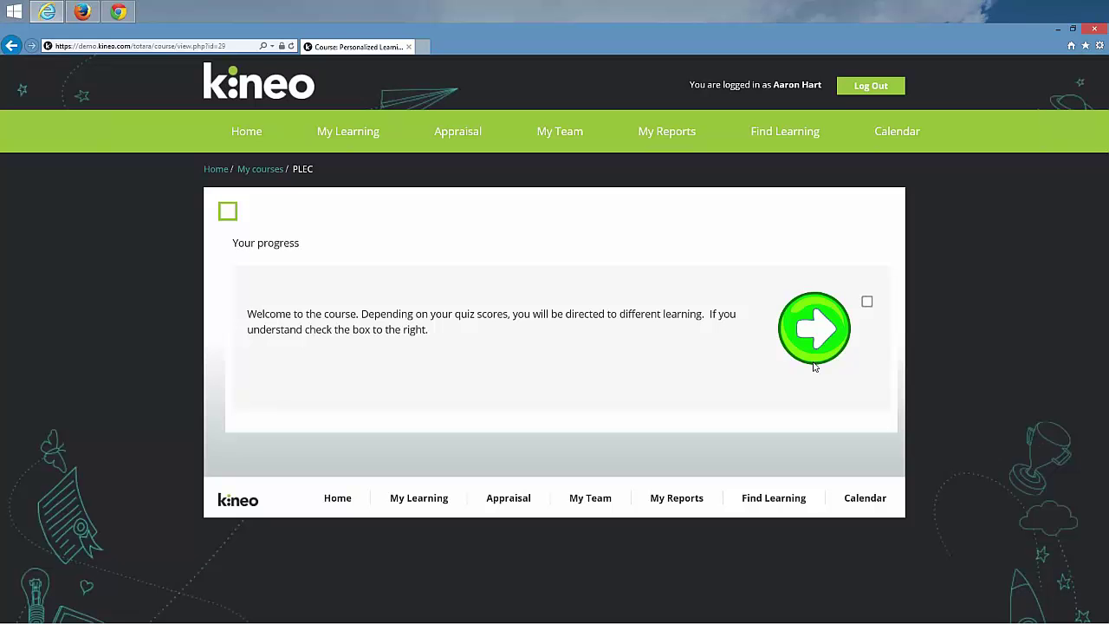
# Step: Mark the course welcome message as understood and start an attempt at the "How well do you know Totara Basics?" quiz
pyautogui.click(867, 302)
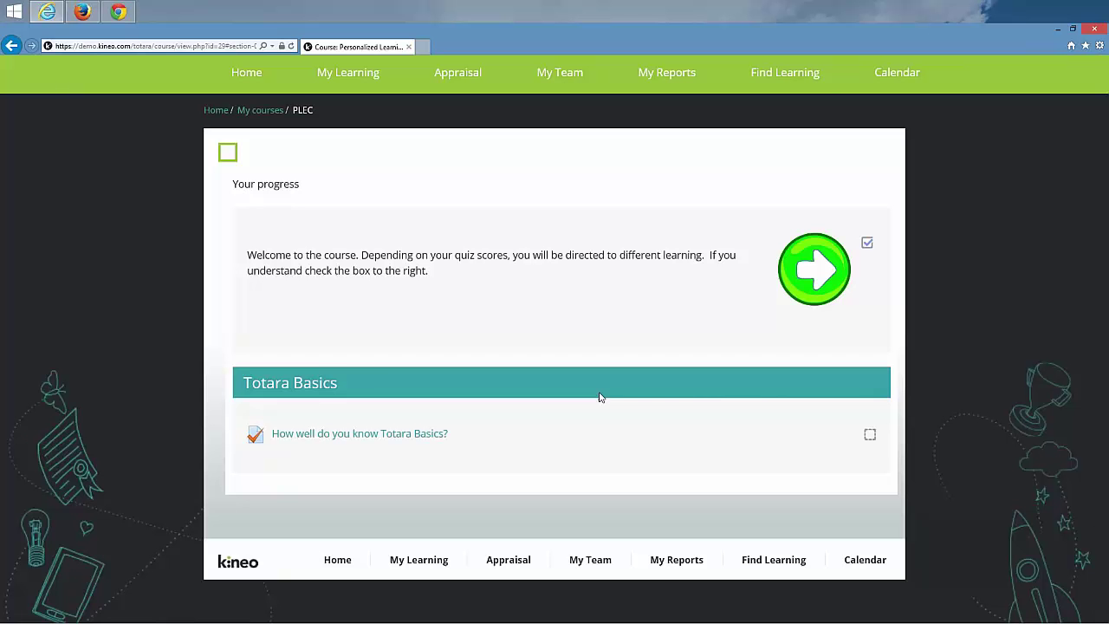
pyautogui.click(328, 438)
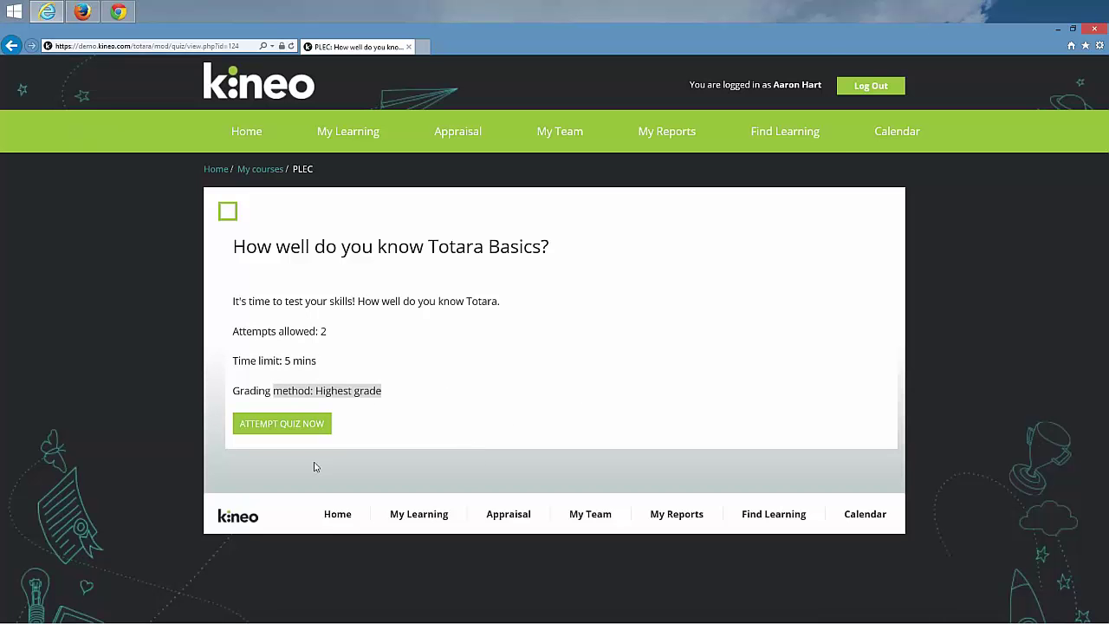
pyautogui.click(263, 424)
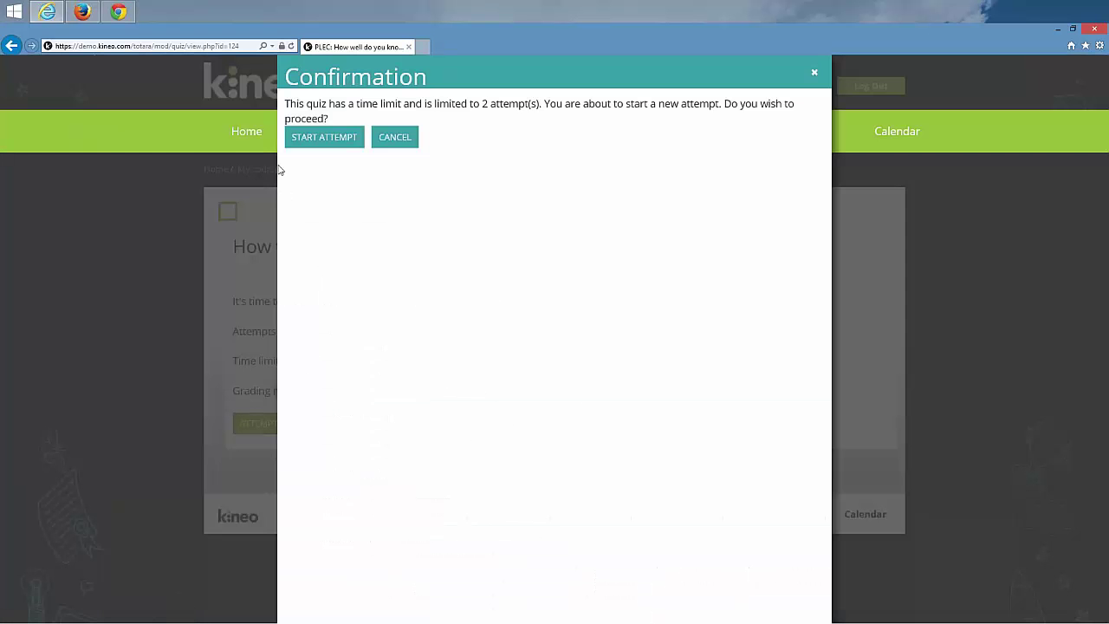
pyautogui.click(295, 142)
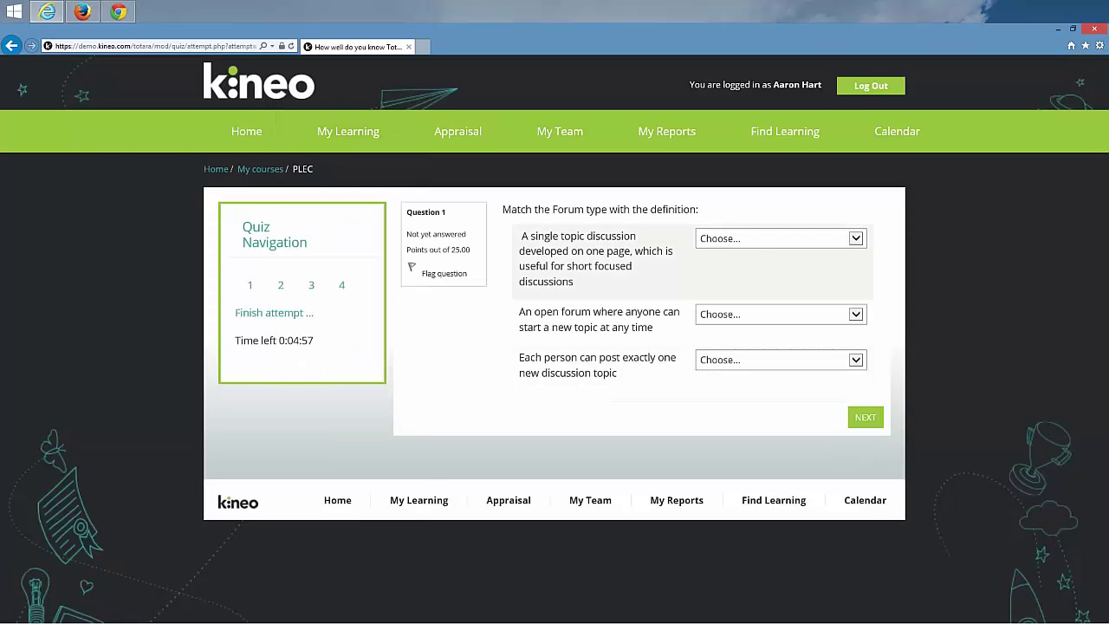
# Step: Match the single topic, open forum and one-post definitions to "A single simple discussion", "Standard forum for general use" and "Each person posts one discussion"
pyautogui.click(758, 239)
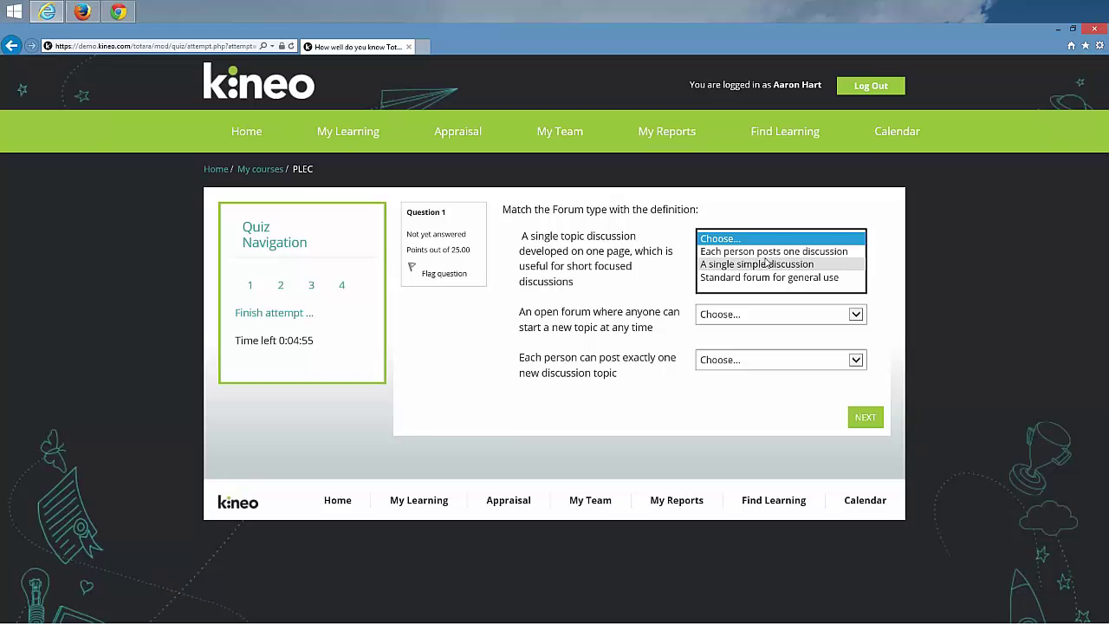
pyautogui.click(766, 264)
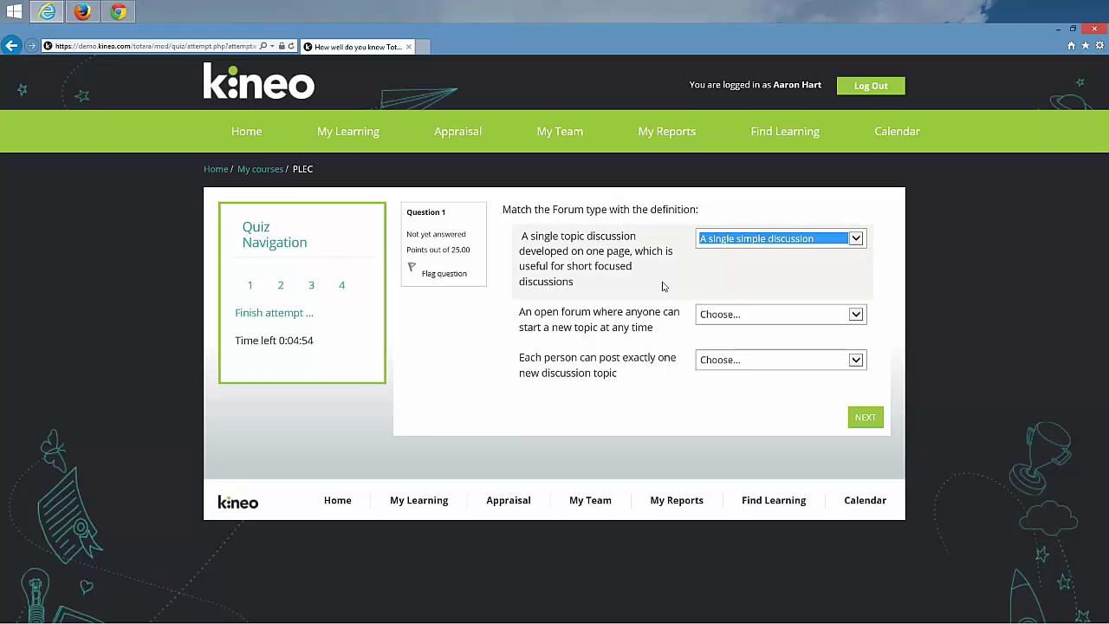
pyautogui.click(781, 315)
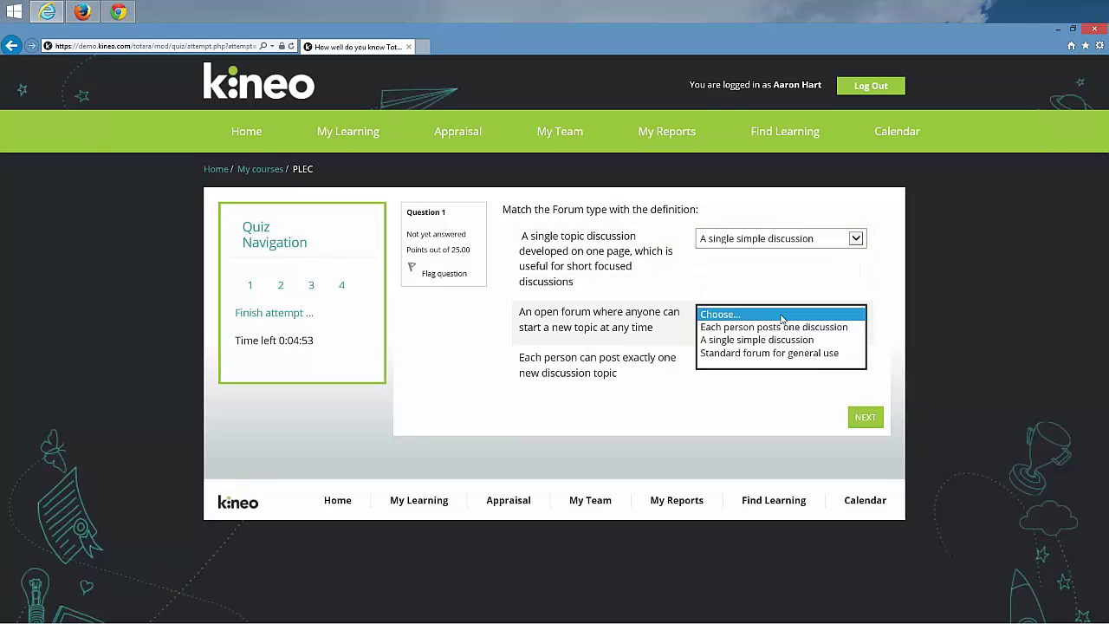
pyautogui.click(754, 353)
pyautogui.click(728, 361)
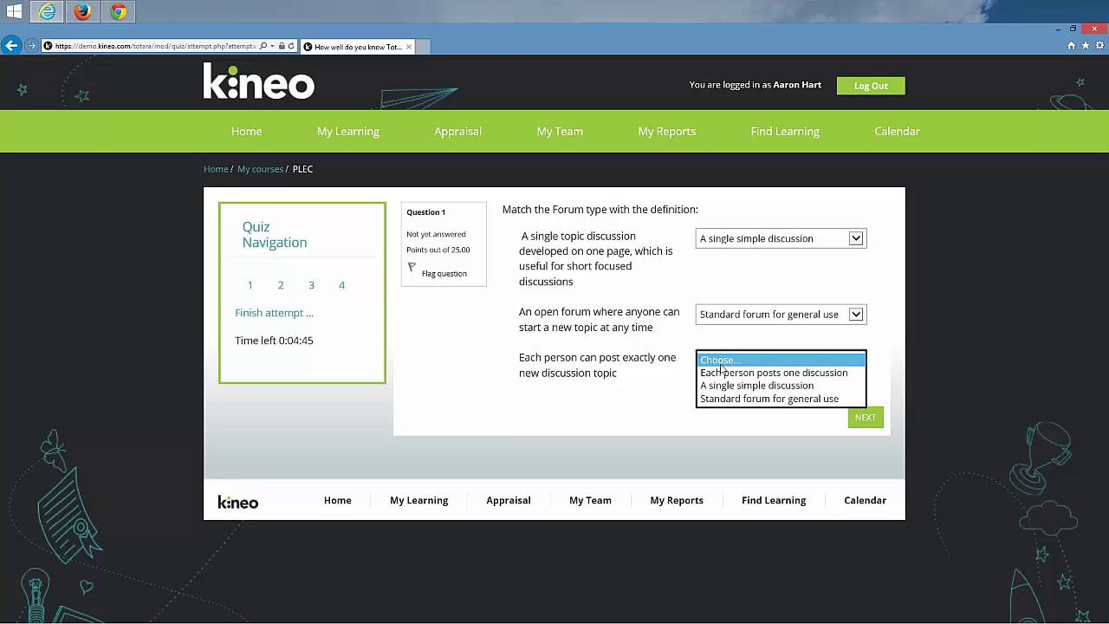
pyautogui.click(757, 374)
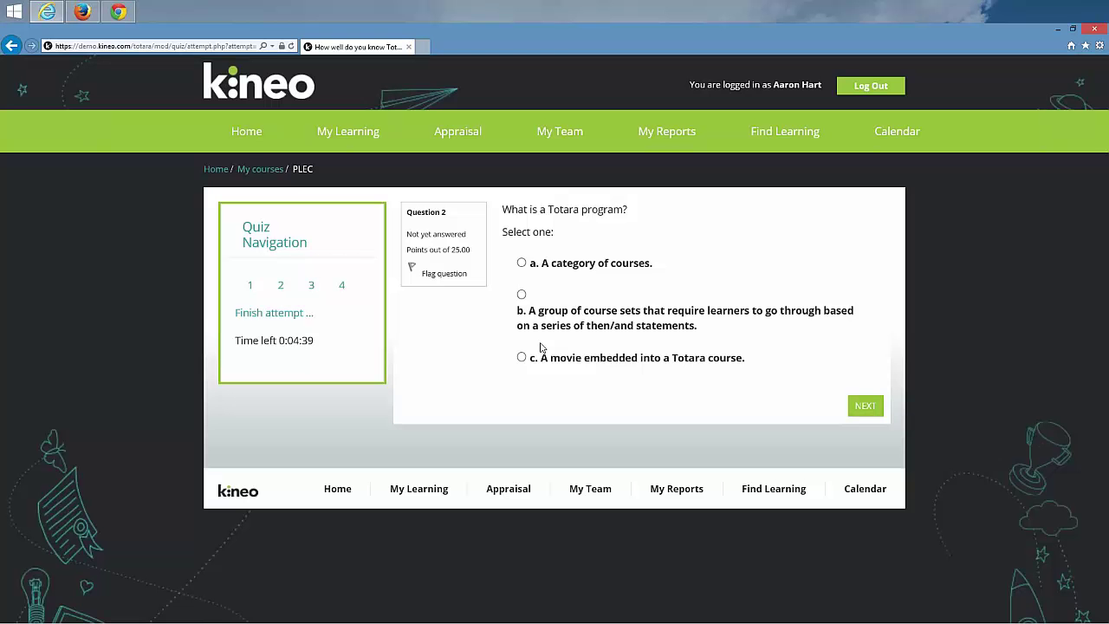
# Step: Answer question 2 with option b, a group of course sets, and question 3 about two Audience types with True
pyautogui.click(522, 294)
pyautogui.click(866, 405)
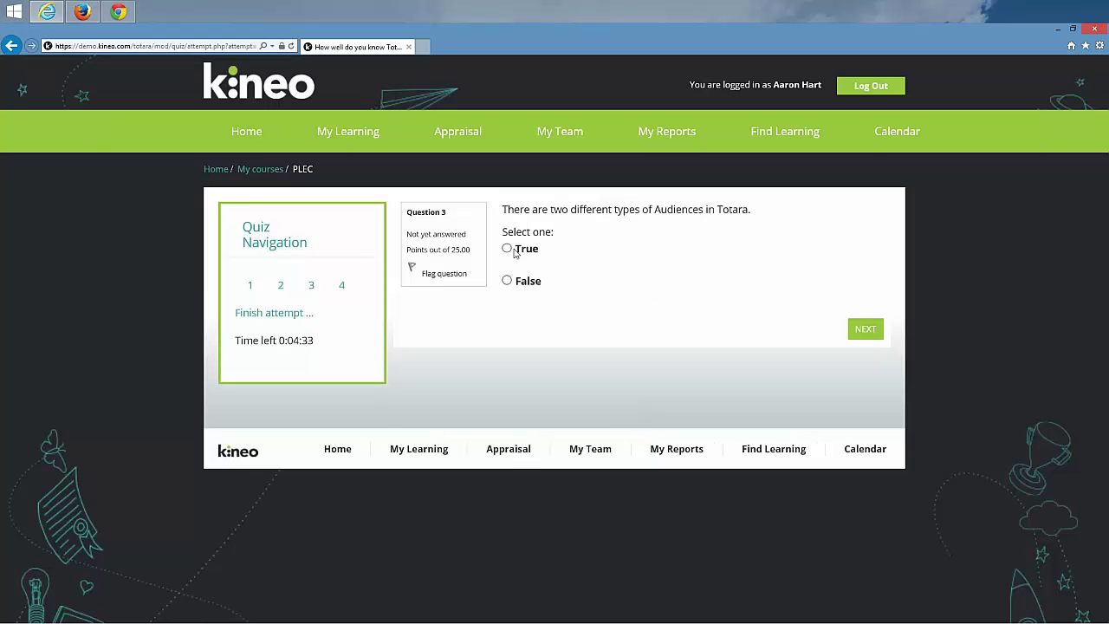
pyautogui.click(511, 250)
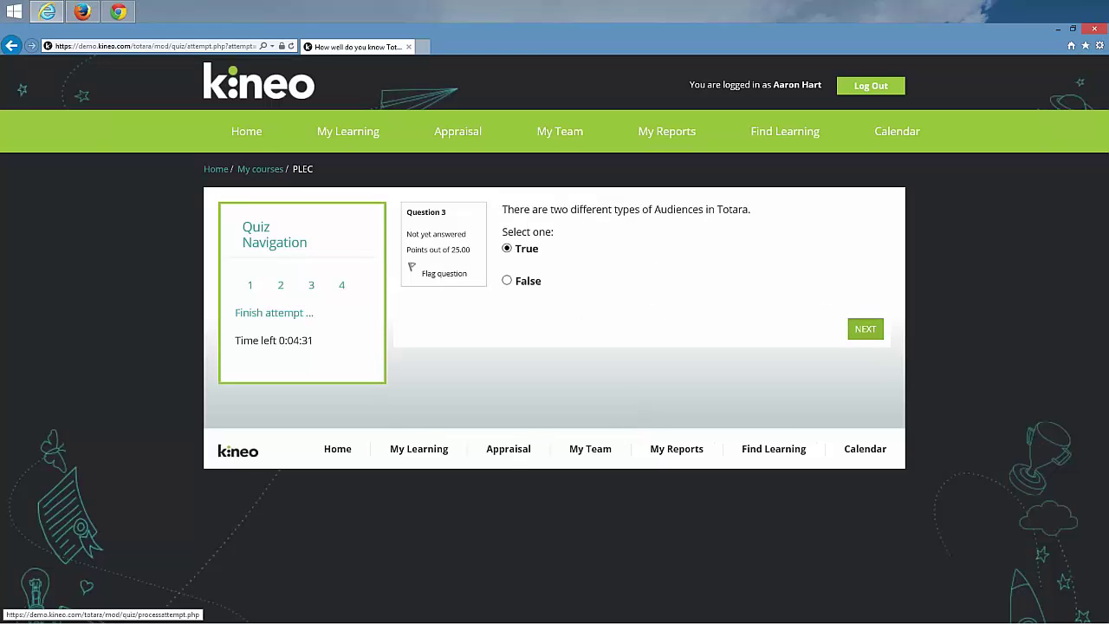
pyautogui.click(864, 330)
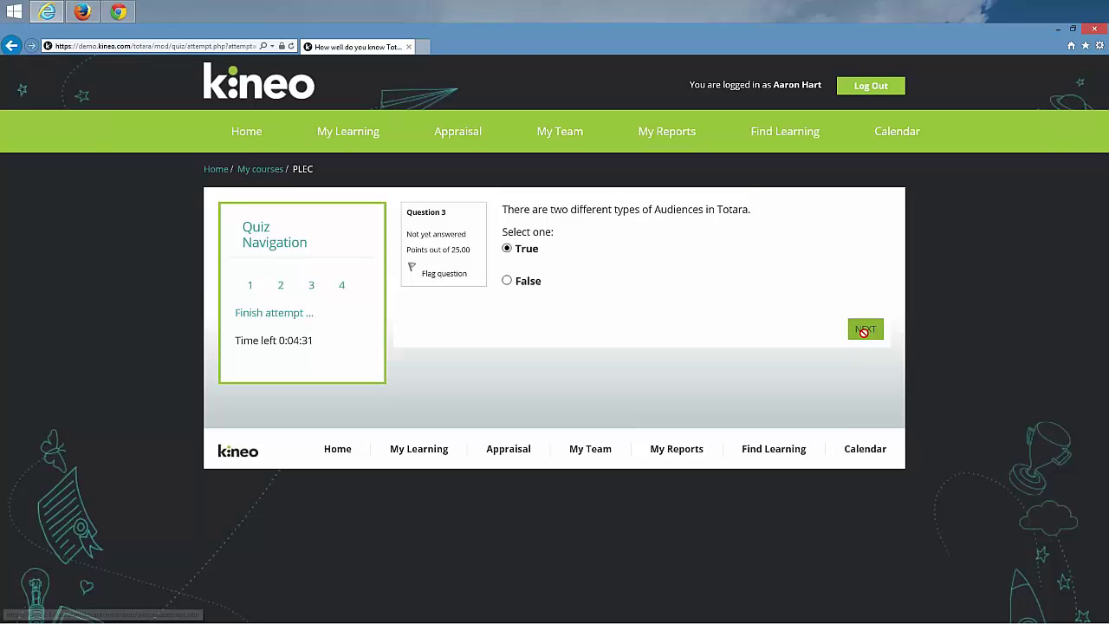
# Step: Select Learning Plans, Audiences and Programs as Totara features in question 4 and proceed to the attempt summary
pyautogui.click(521, 261)
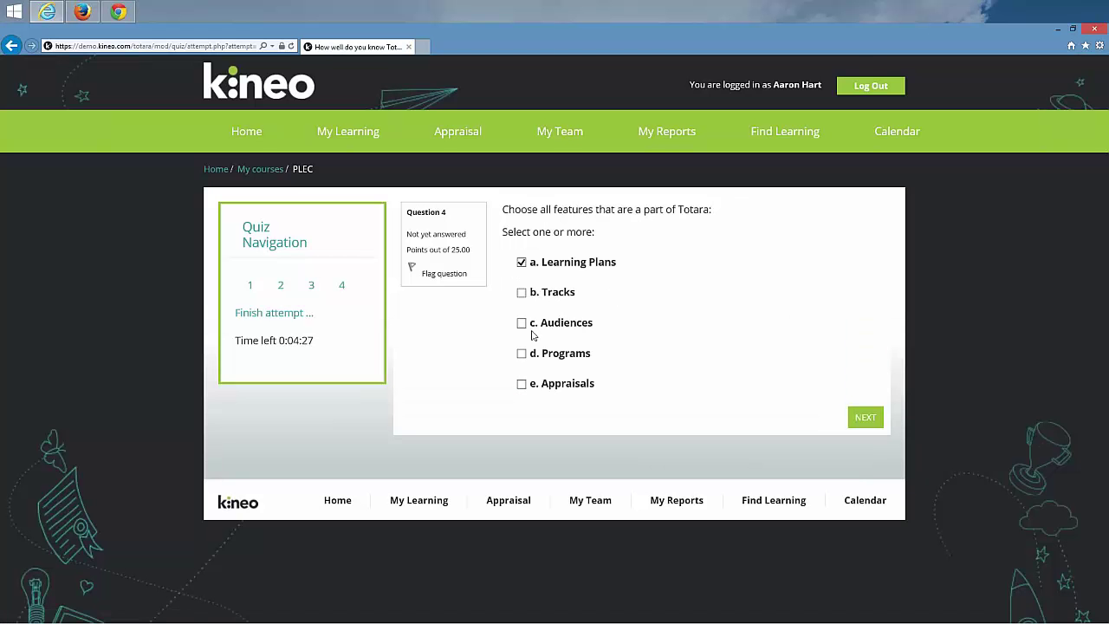
pyautogui.click(521, 322)
pyautogui.click(521, 353)
pyautogui.click(862, 416)
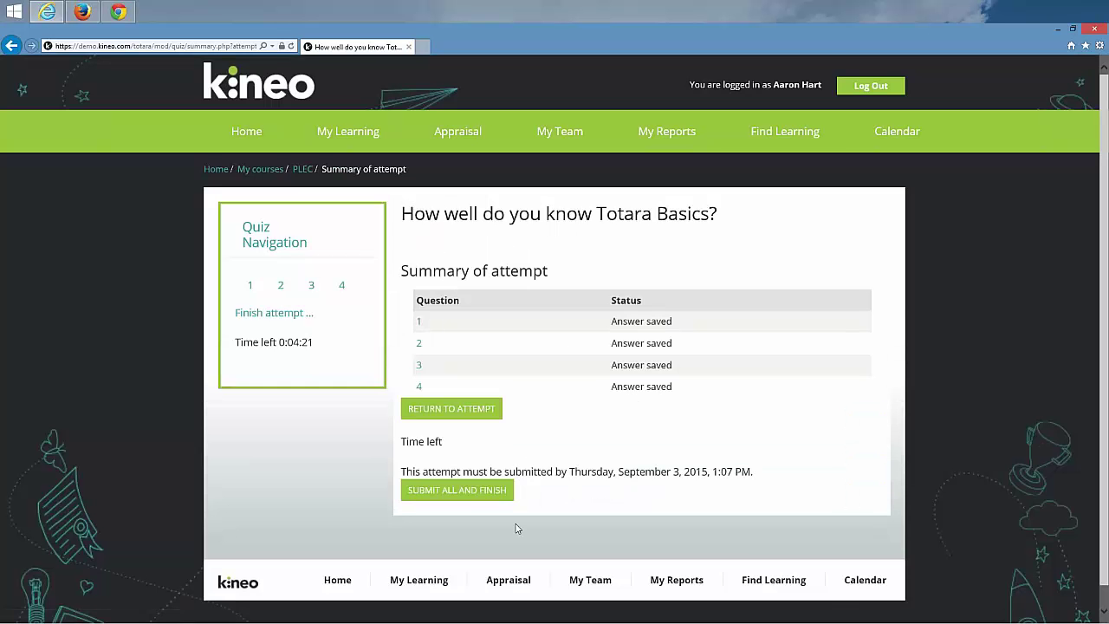
# Step: Submit all answers of the Totara Basics quiz and finish the attempt review
pyautogui.click(457, 490)
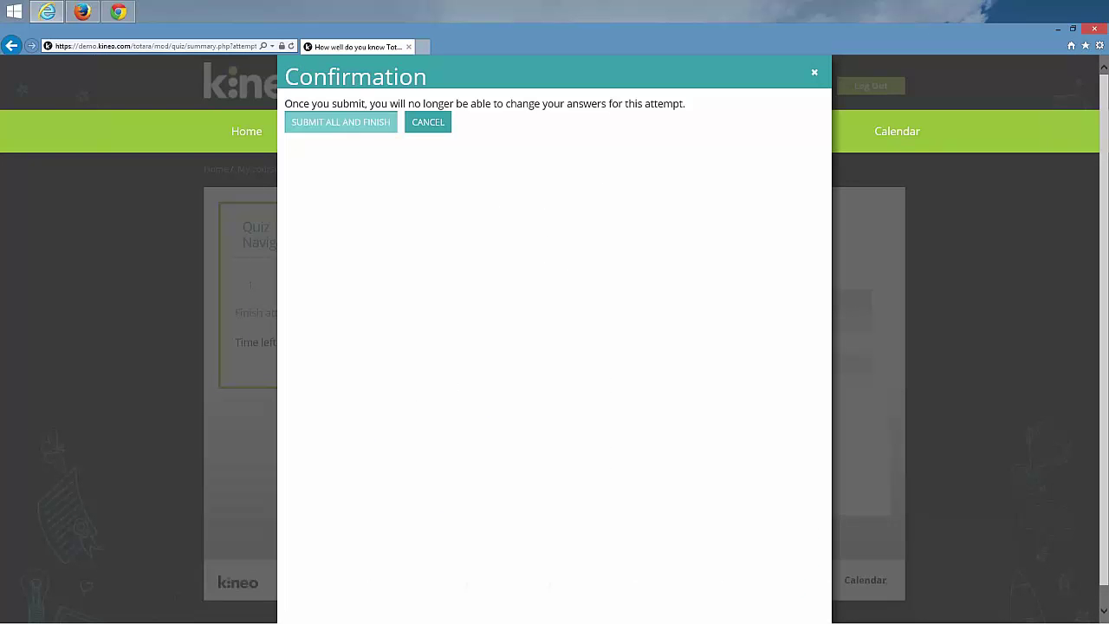
pyautogui.press('Return')
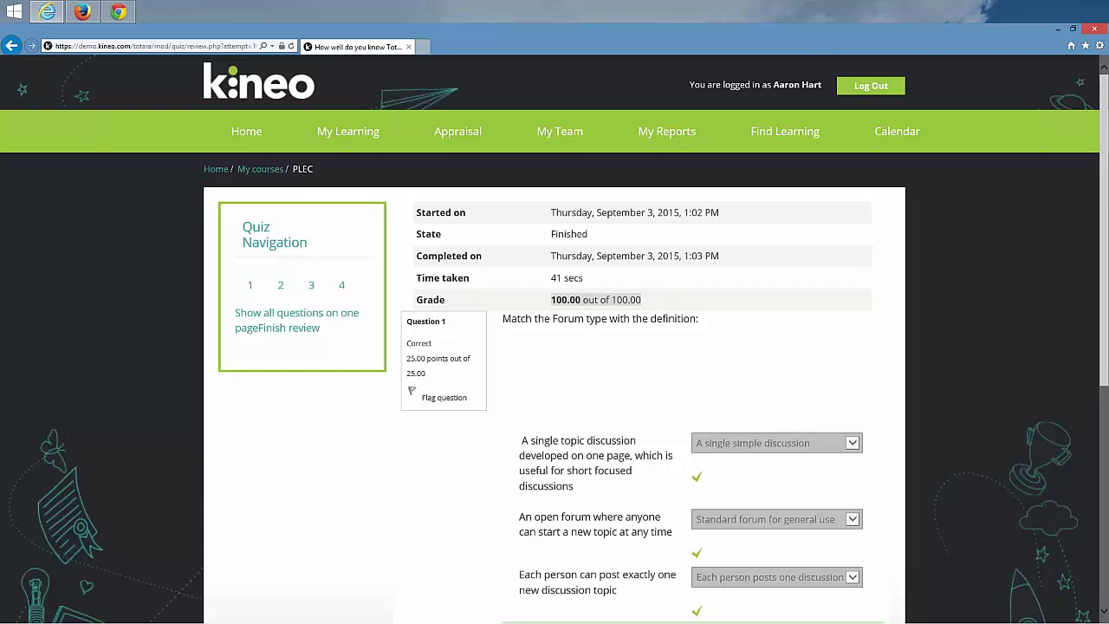
pyautogui.click(286, 329)
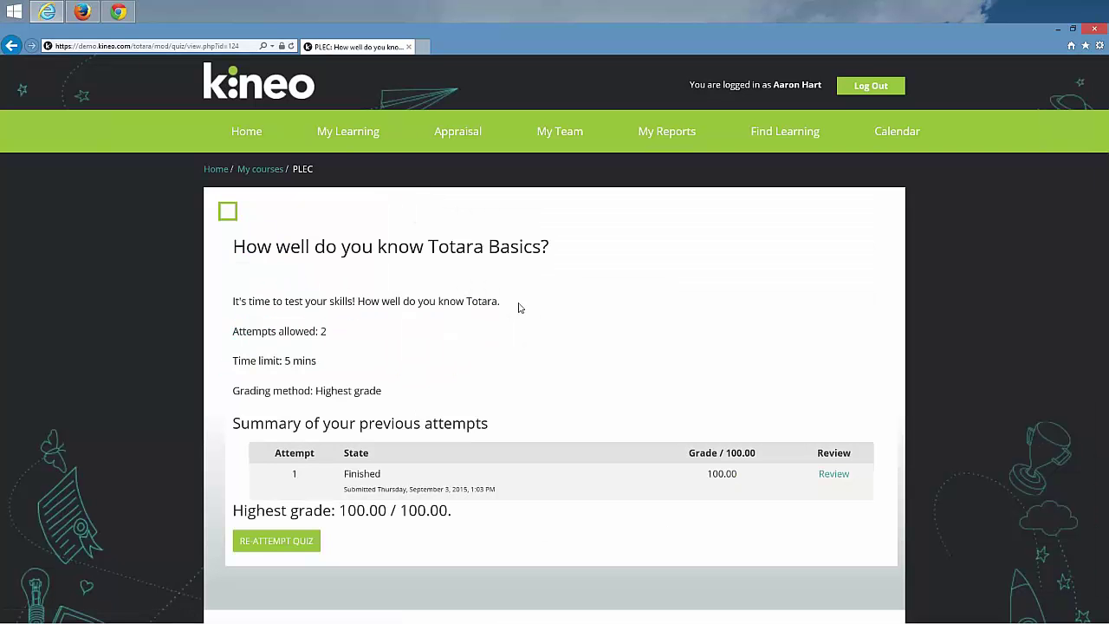
# Step: Reopen the Personalized Learning Example Course from the learner's courses and check the completion status of the Totara Basics quiz
pyautogui.moveTo(218, 156)
pyautogui.click(269, 171)
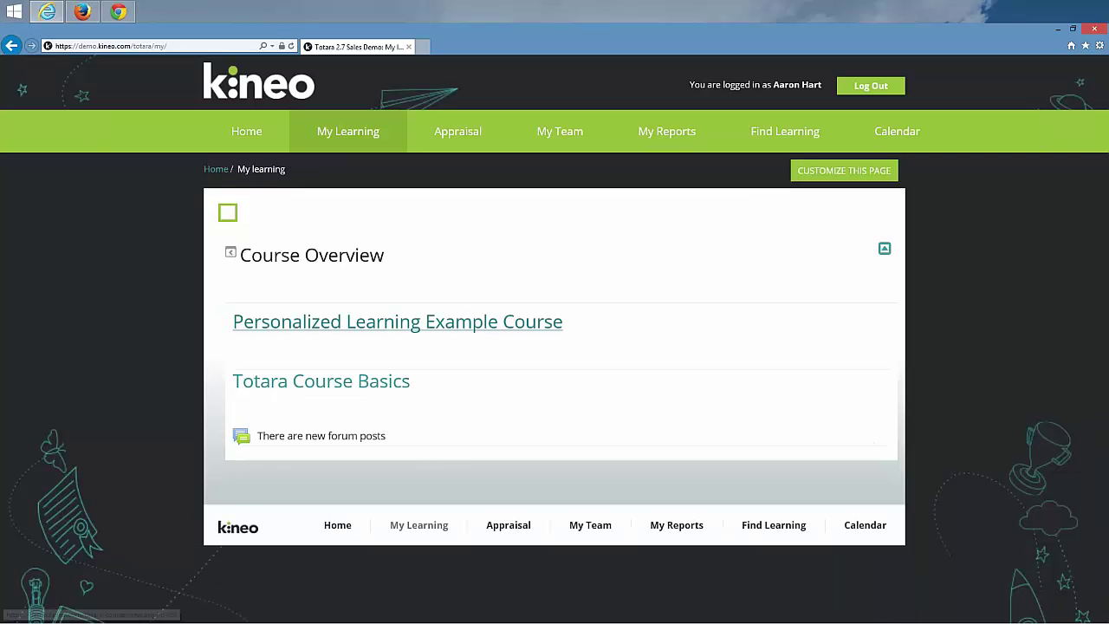
pyautogui.click(292, 321)
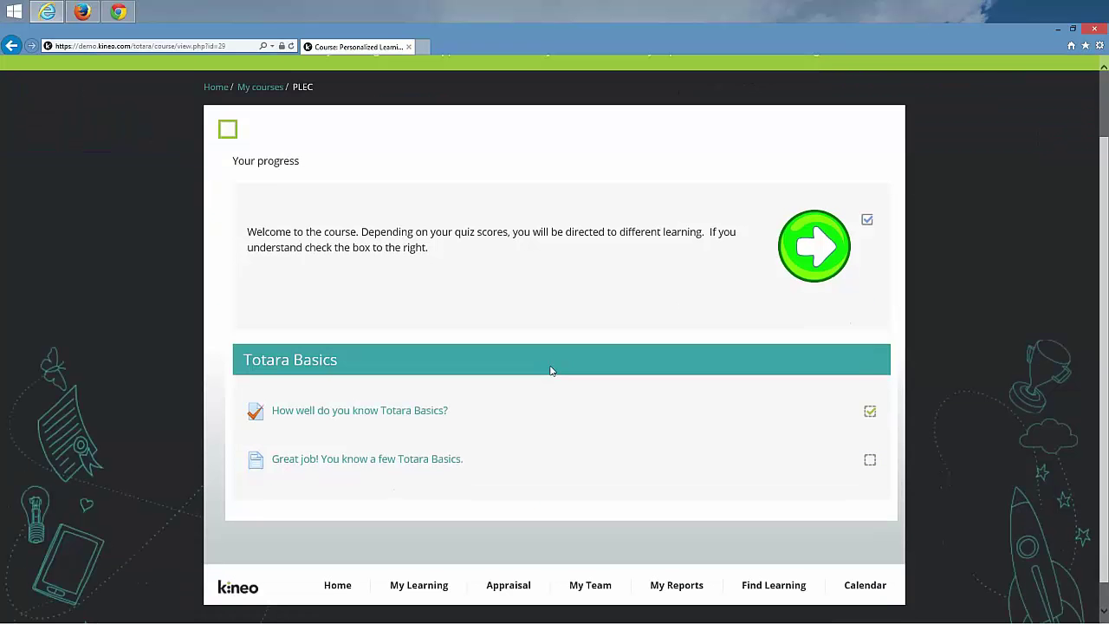
pyautogui.scroll(-1, 555, 371)
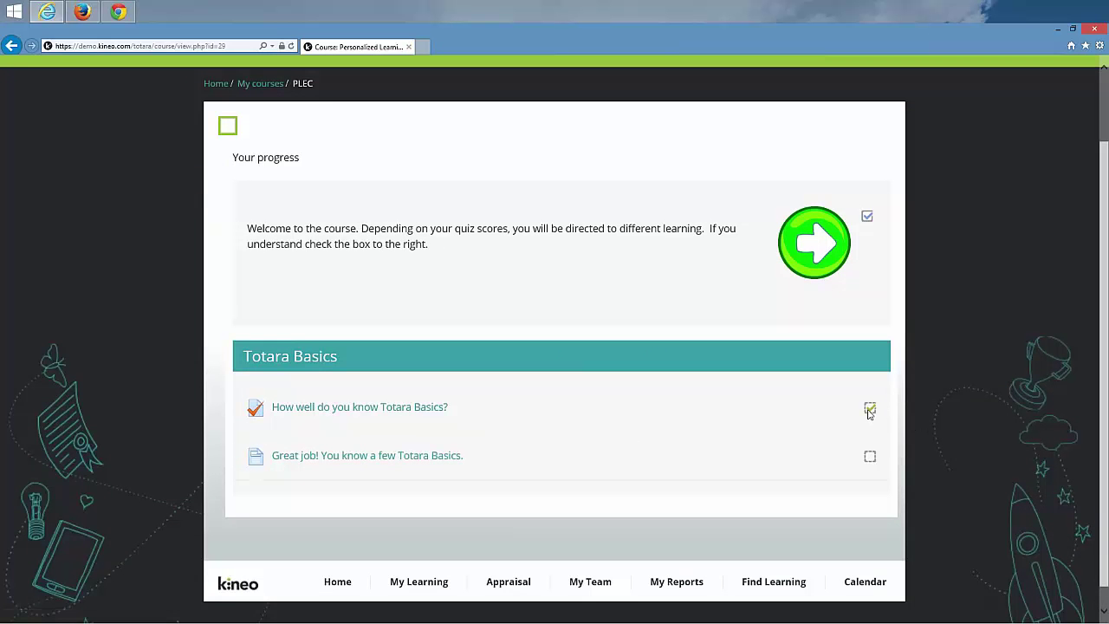
pyautogui.moveTo(870, 415)
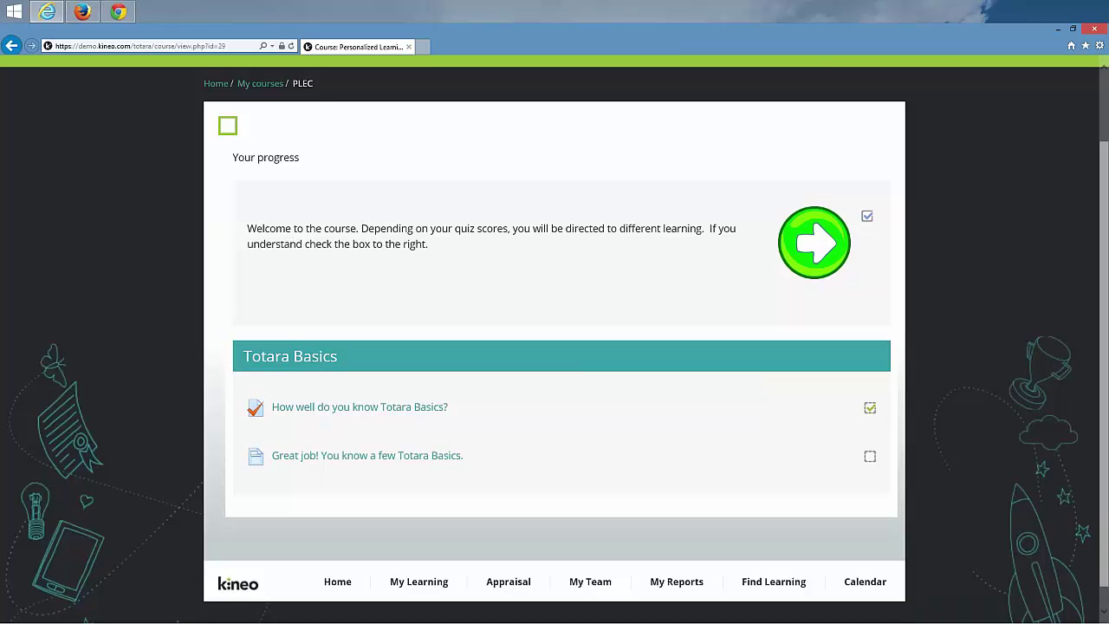
# Step: View the "Great job! You know a few Totara Basics." page with its Dynamic Audiences video and return to the course
pyautogui.click(367, 455)
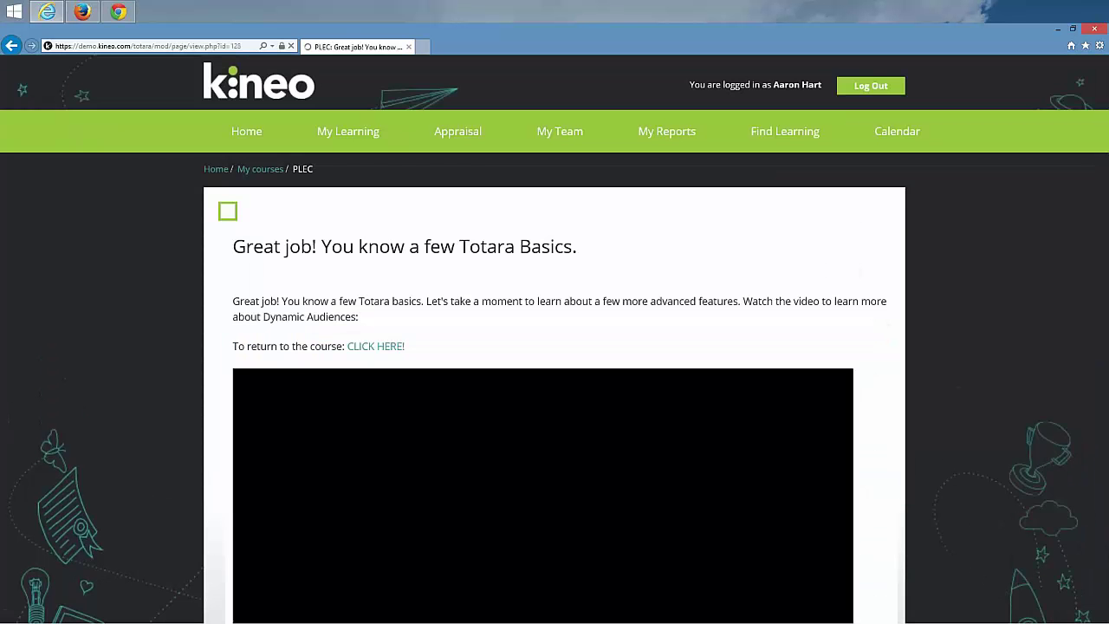
pyautogui.scroll(-2, 883, 513)
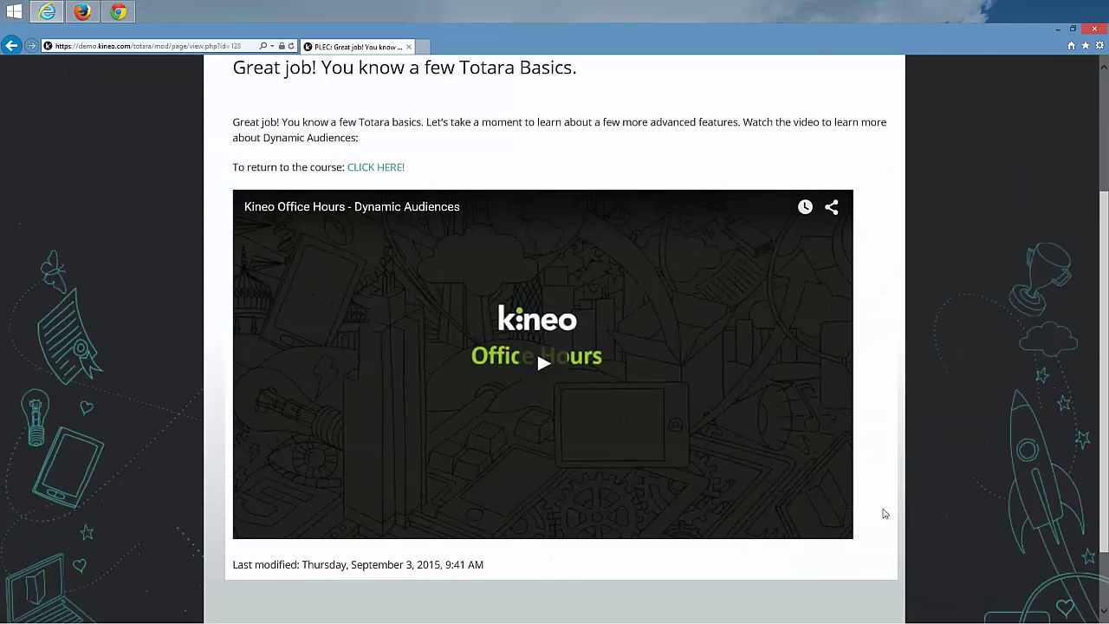
pyautogui.scroll(1, 887, 450)
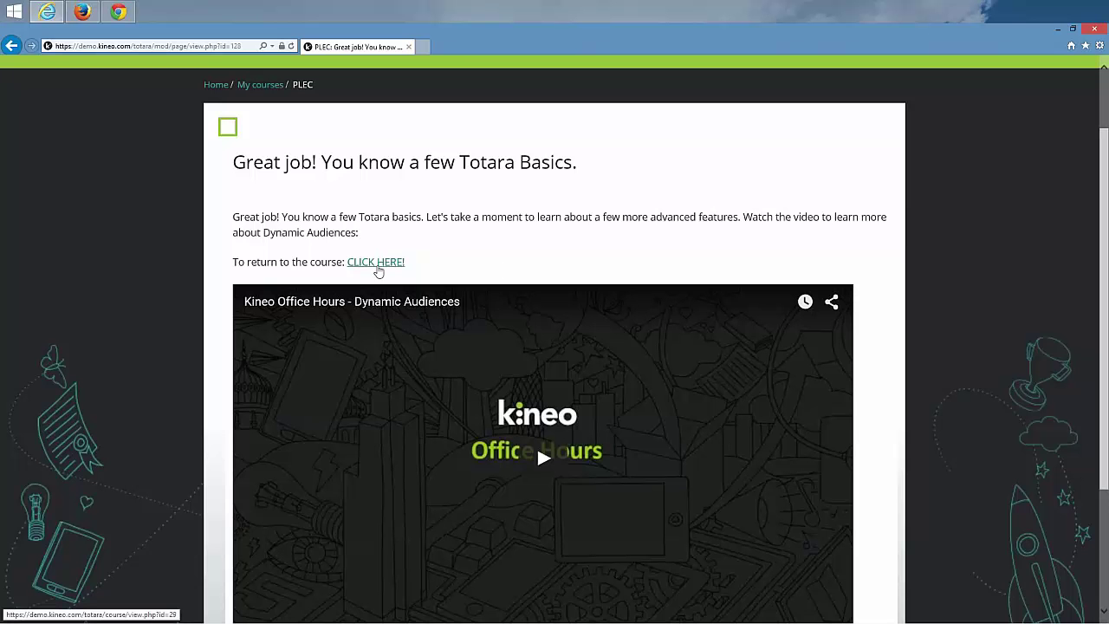
pyautogui.click(378, 268)
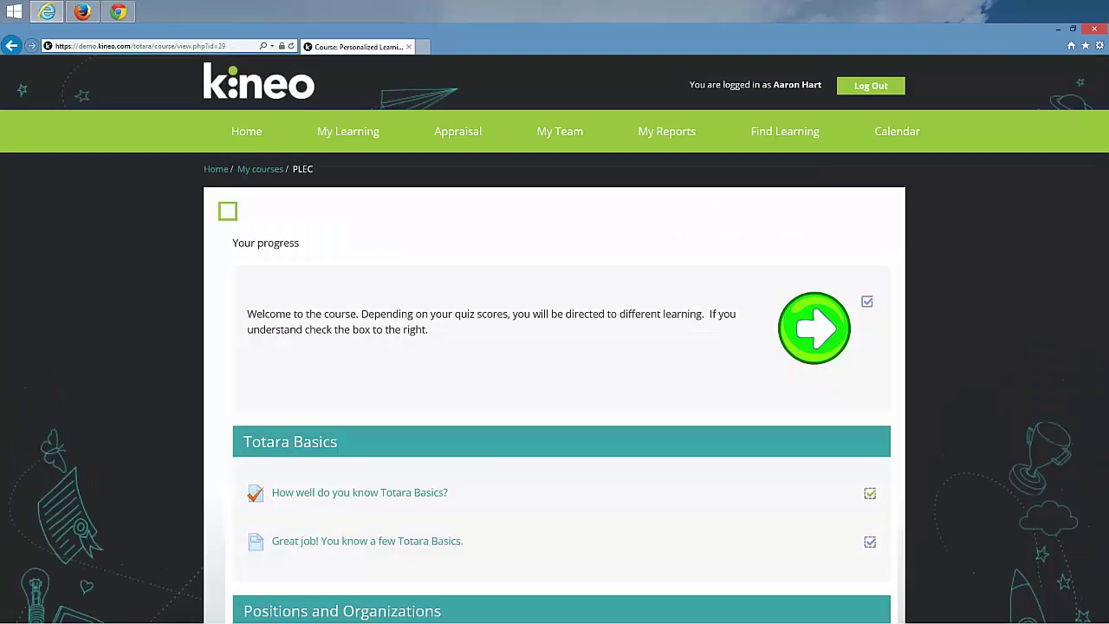
# Step: Start an attempt at the "Understanding Positions and Organizations" quiz in the Positions and Organizations section
pyautogui.scroll(-5, 531, 286)
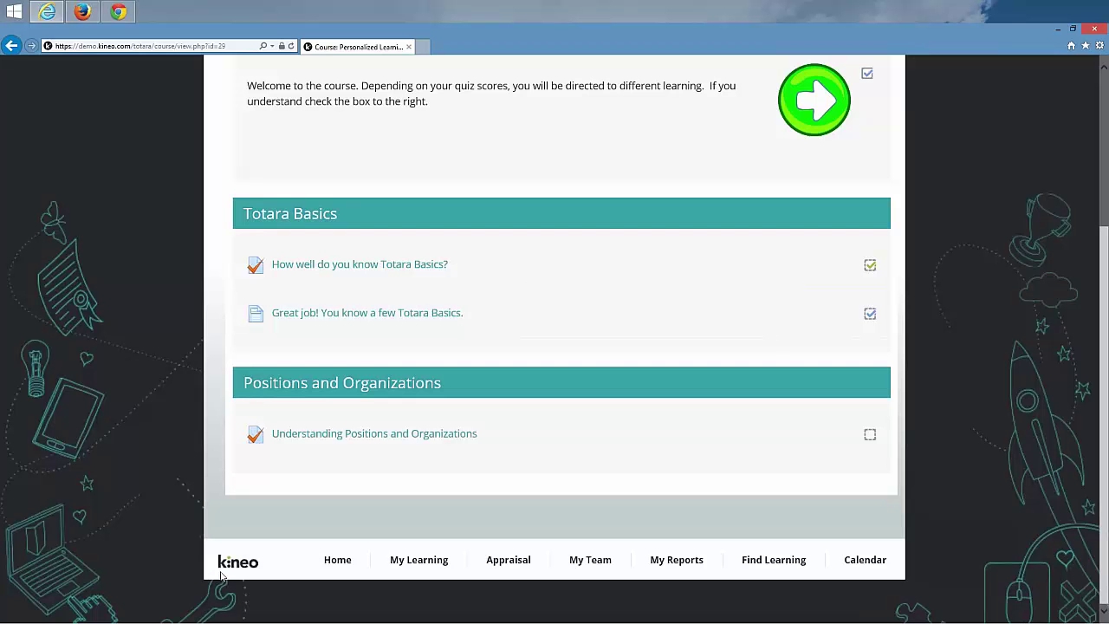
pyautogui.click(334, 436)
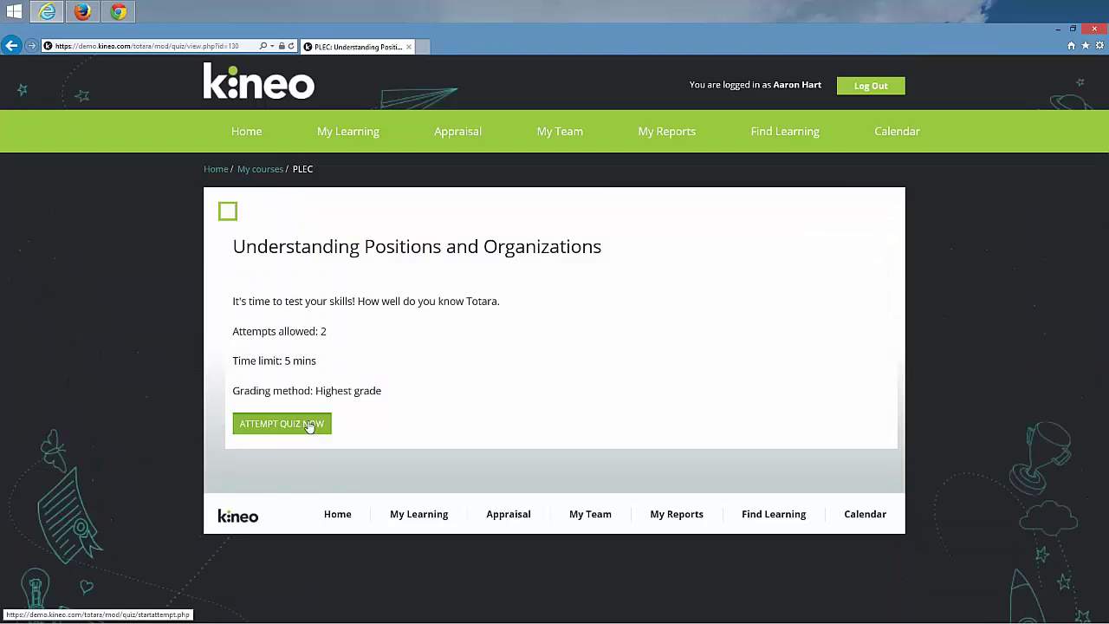
pyautogui.click(314, 424)
pyautogui.click(309, 140)
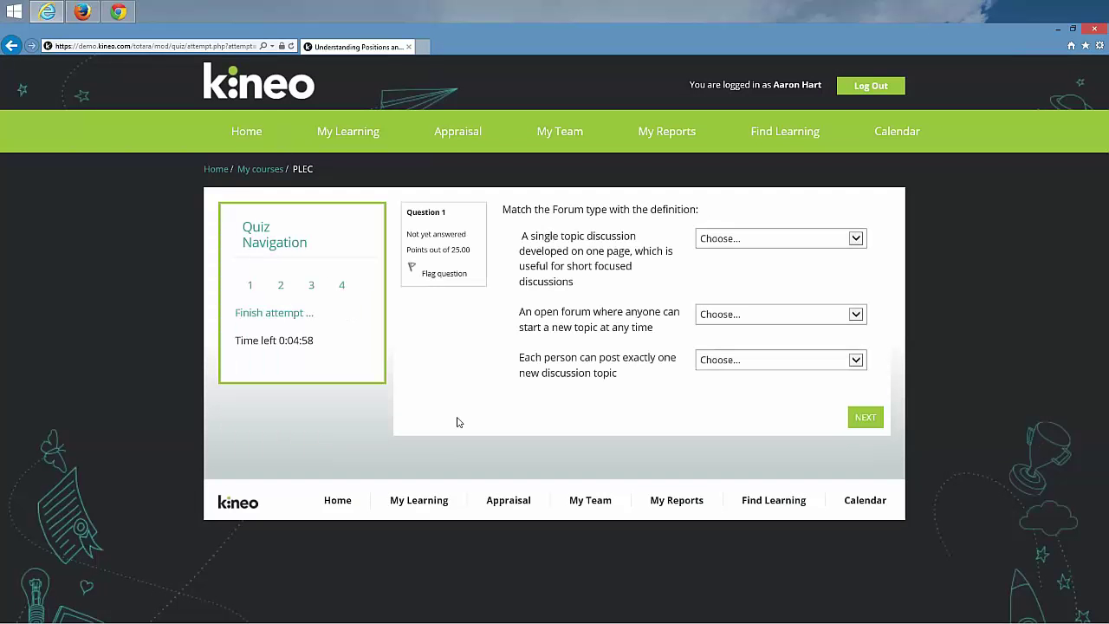
# Step: Match the three forum definitions in question 1 to A single simple discussion, Standard forum for general use, and Each person posts one discussion
pyautogui.click(737, 242)
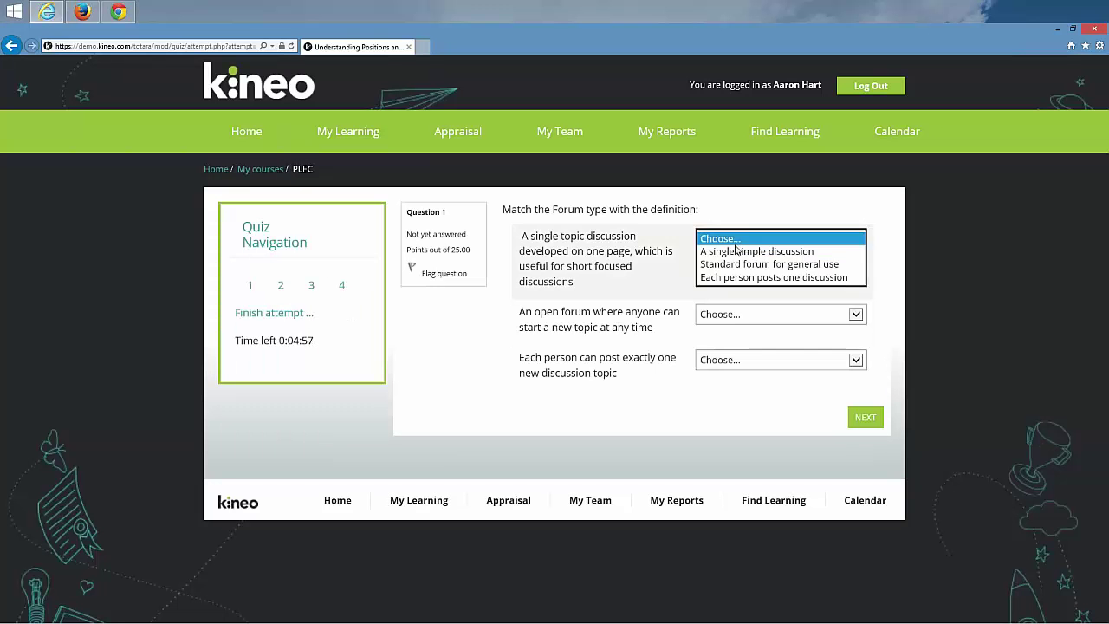
pyautogui.click(736, 250)
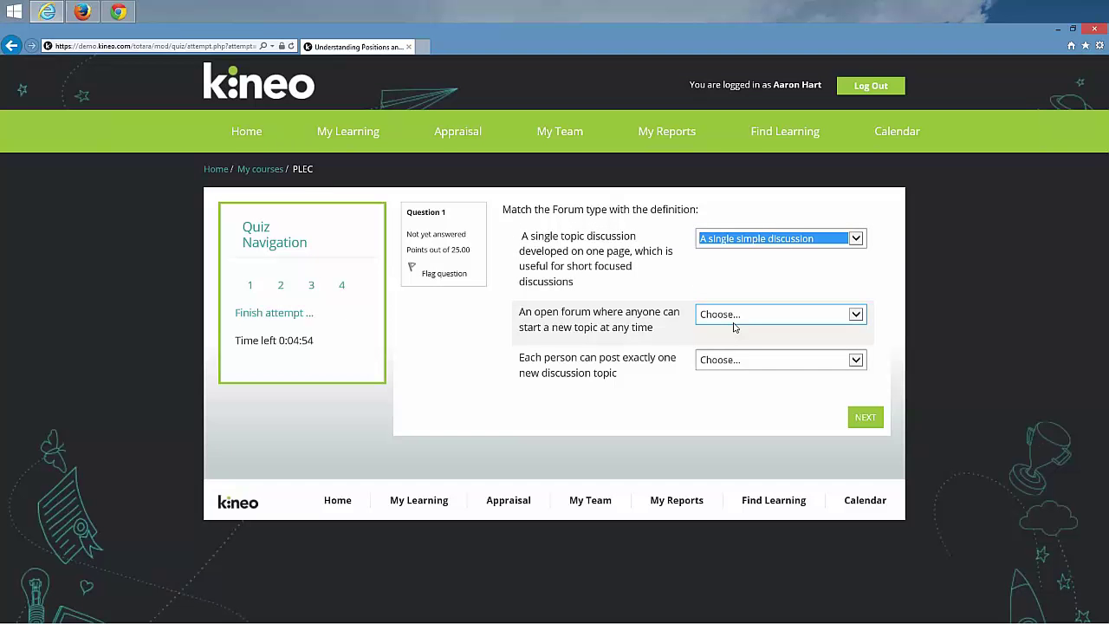
pyautogui.click(734, 320)
pyautogui.click(762, 337)
pyautogui.click(741, 359)
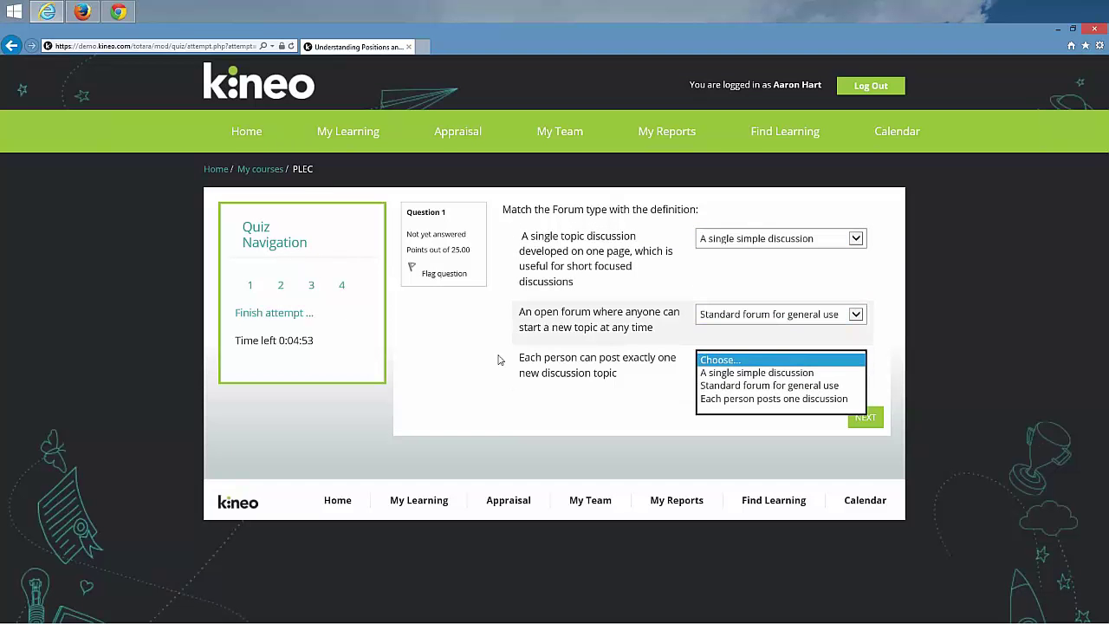
pyautogui.click(756, 399)
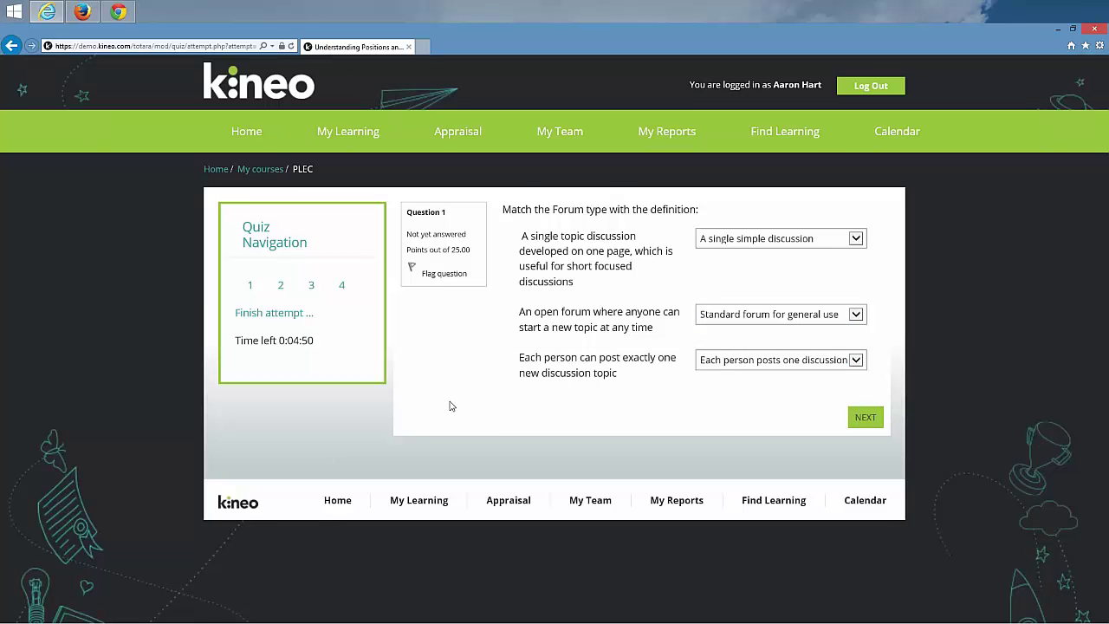
# Step: Answer question 2 by selecting Learning Plans, Programs, Appraisals and Audiences as Totara features, and advance to question 3
pyautogui.click(521, 263)
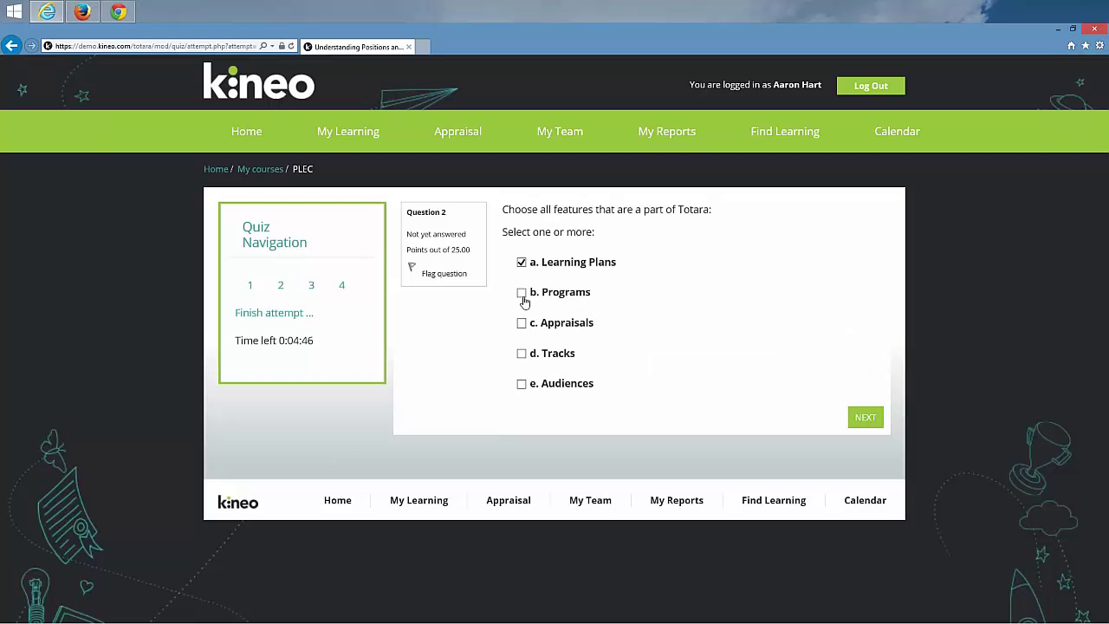
pyautogui.click(521, 293)
pyautogui.click(522, 322)
pyautogui.click(522, 384)
pyautogui.click(866, 418)
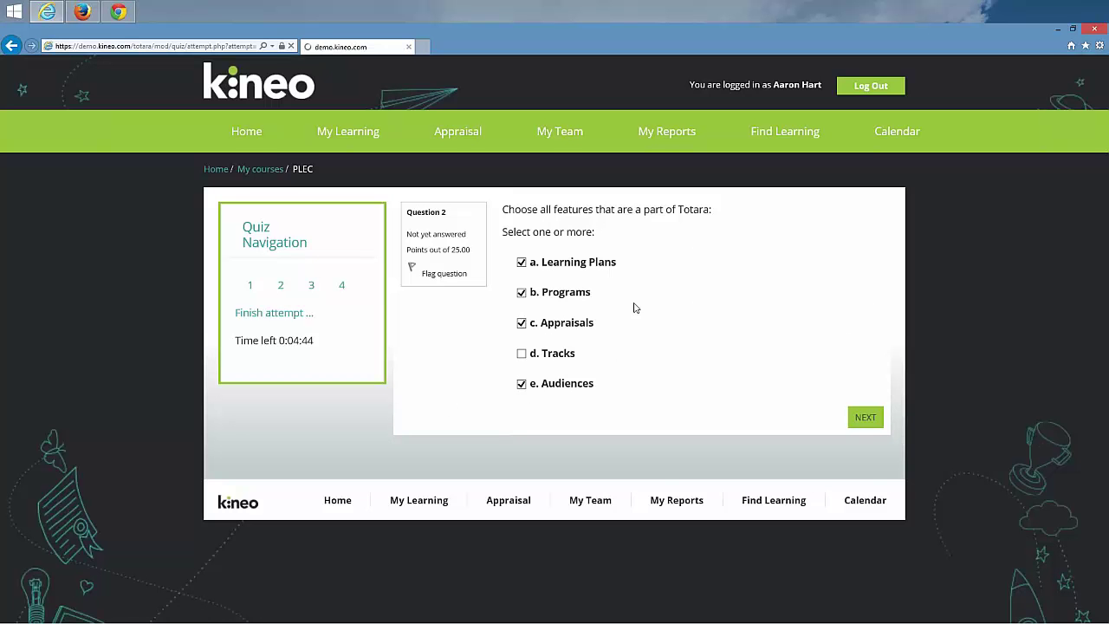
# Step: Answer question 3 with the group of course sets option and question 4 with True, continuing to the attempt summary
pyautogui.click(521, 294)
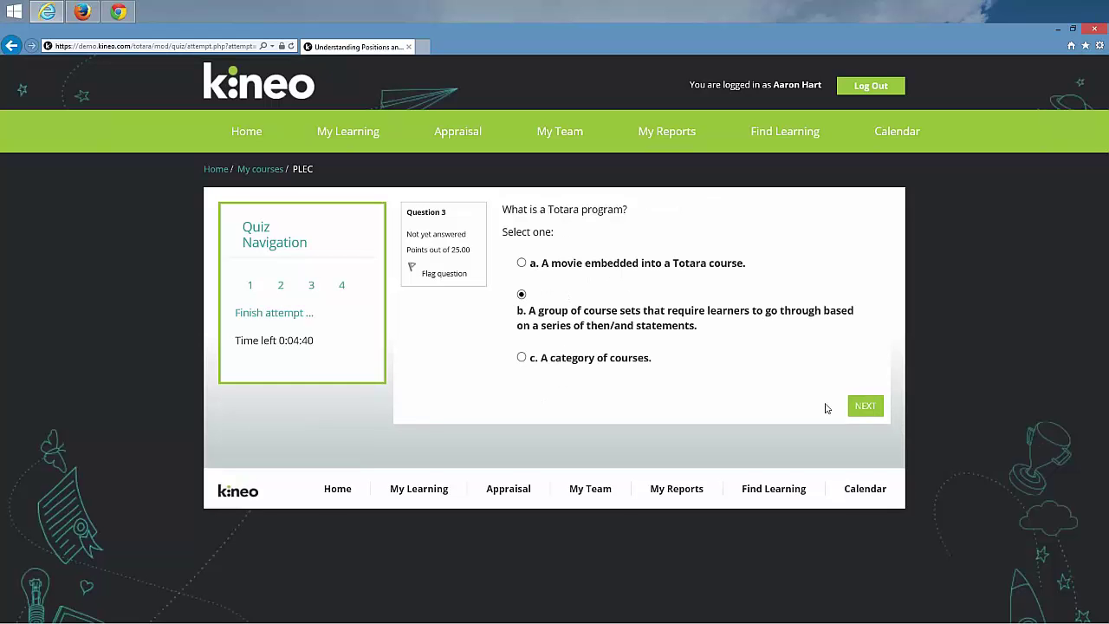
pyautogui.click(866, 406)
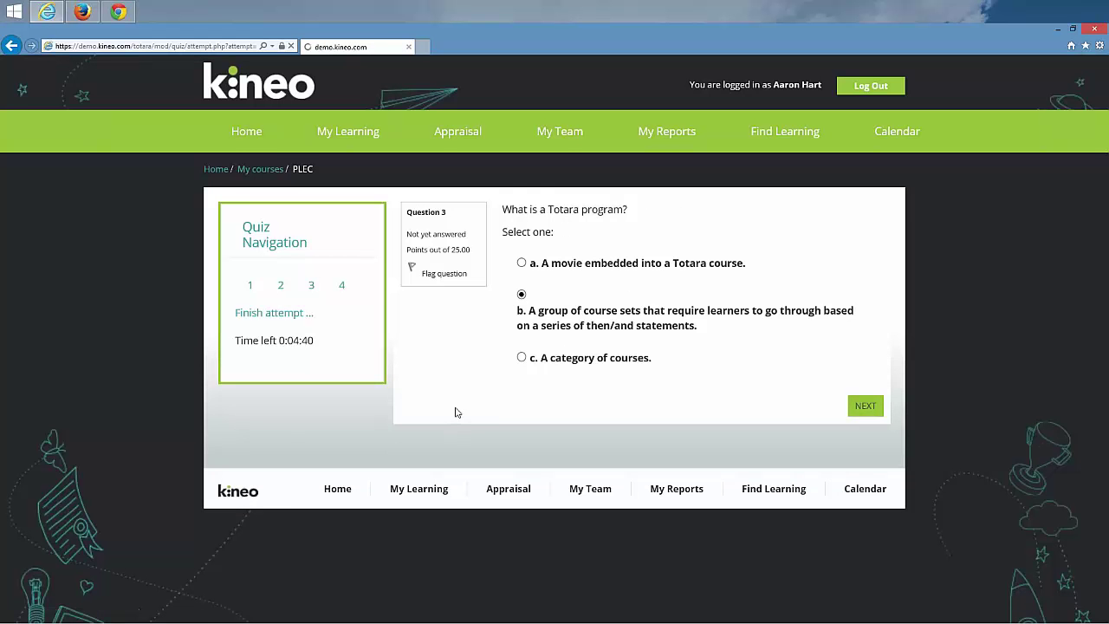
pyautogui.click(518, 253)
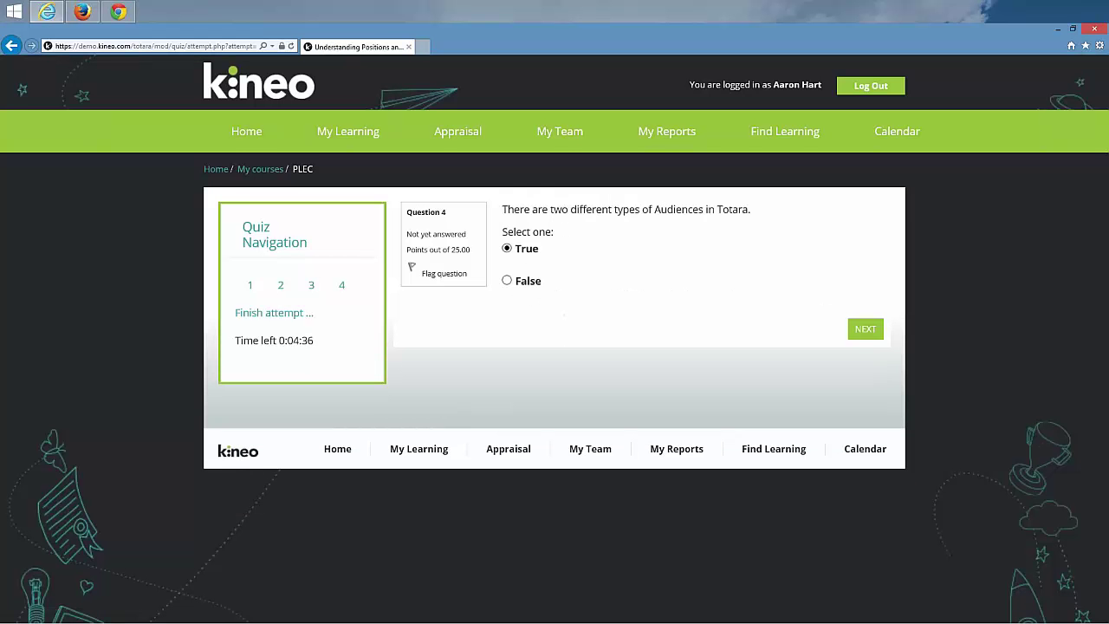
pyautogui.click(871, 330)
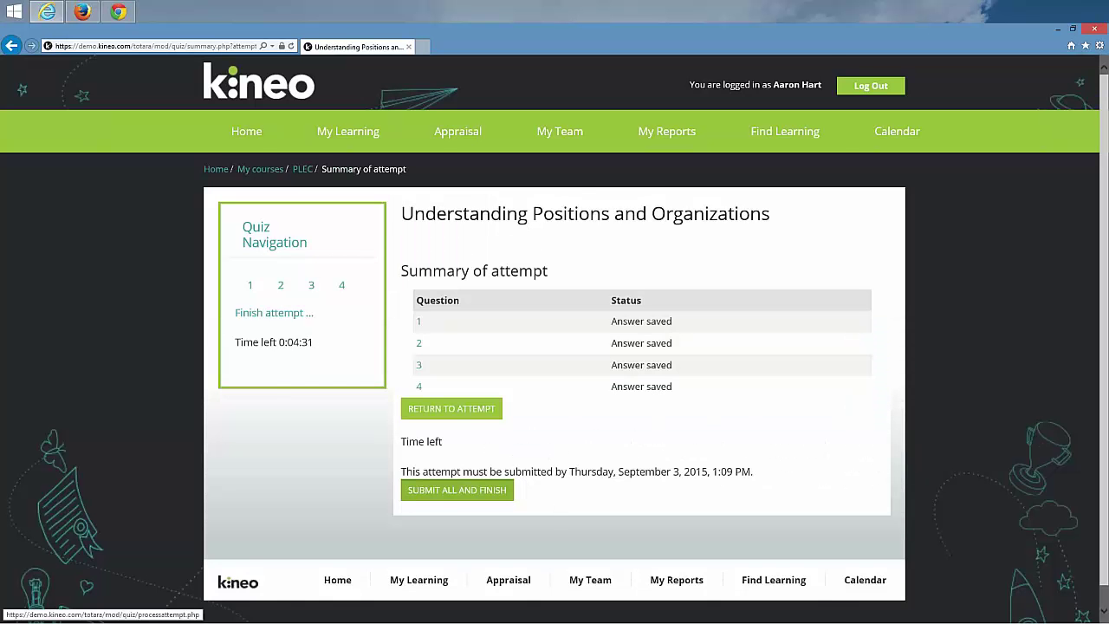
# Step: Submit all answers of the Understanding Positions and Organizations quiz and finish the attempt review
pyautogui.click(457, 492)
pyautogui.press('Return')
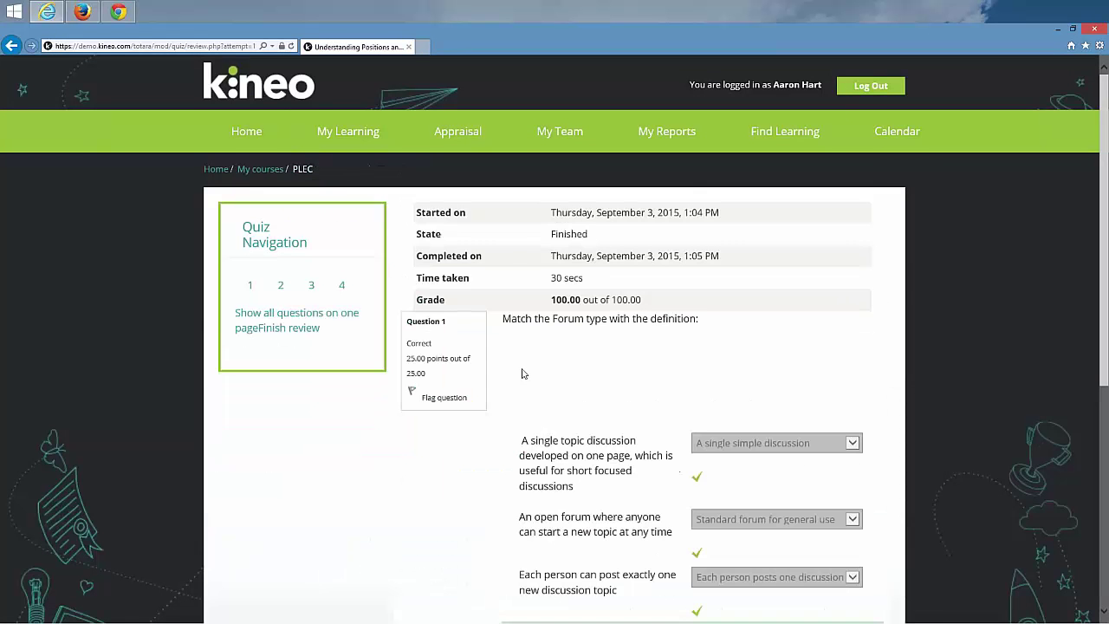
pyautogui.scroll(-3, 711, 381)
pyautogui.scroll(3, 706, 399)
pyautogui.click(295, 328)
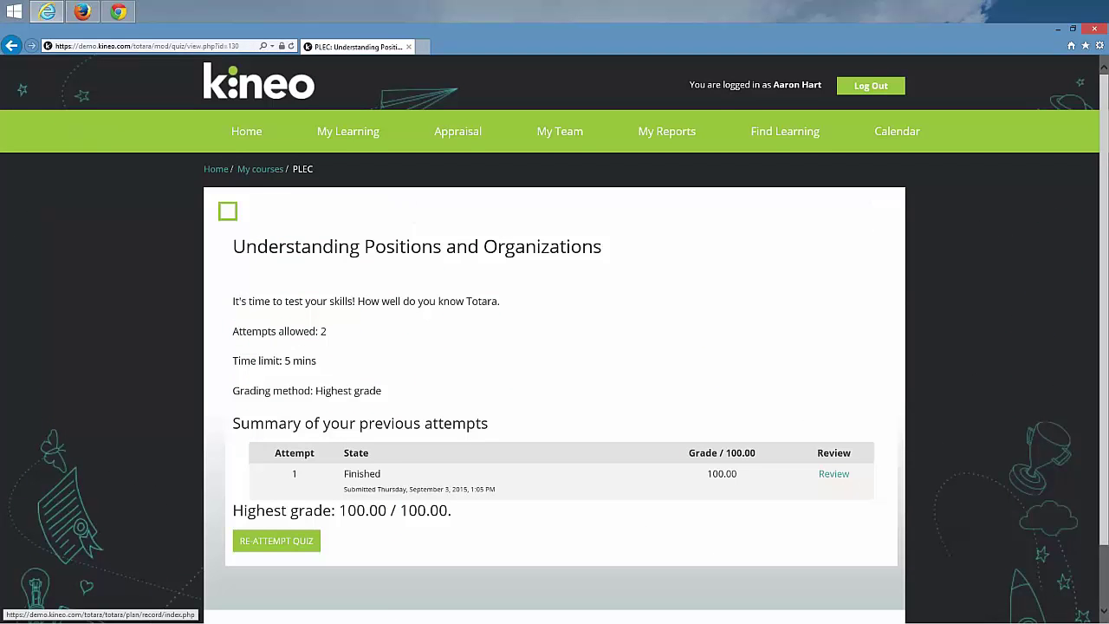
# Step: Reopen the Personalized Learning Example Course from the learner's courses and go to its Positions and Organizations section
pyautogui.click(274, 170)
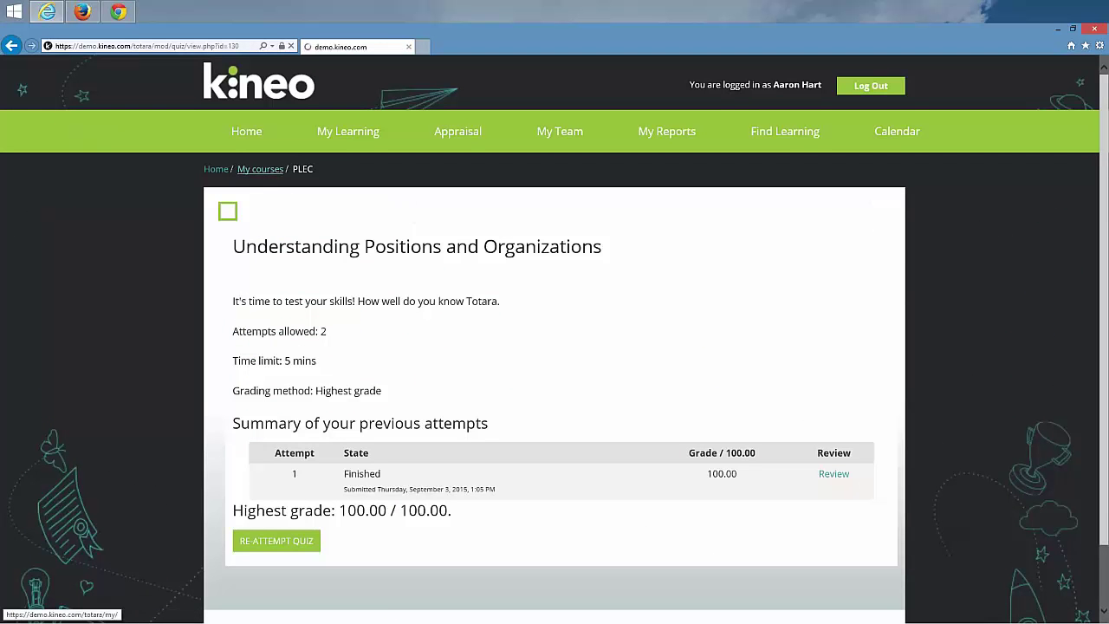
pyautogui.click(544, 322)
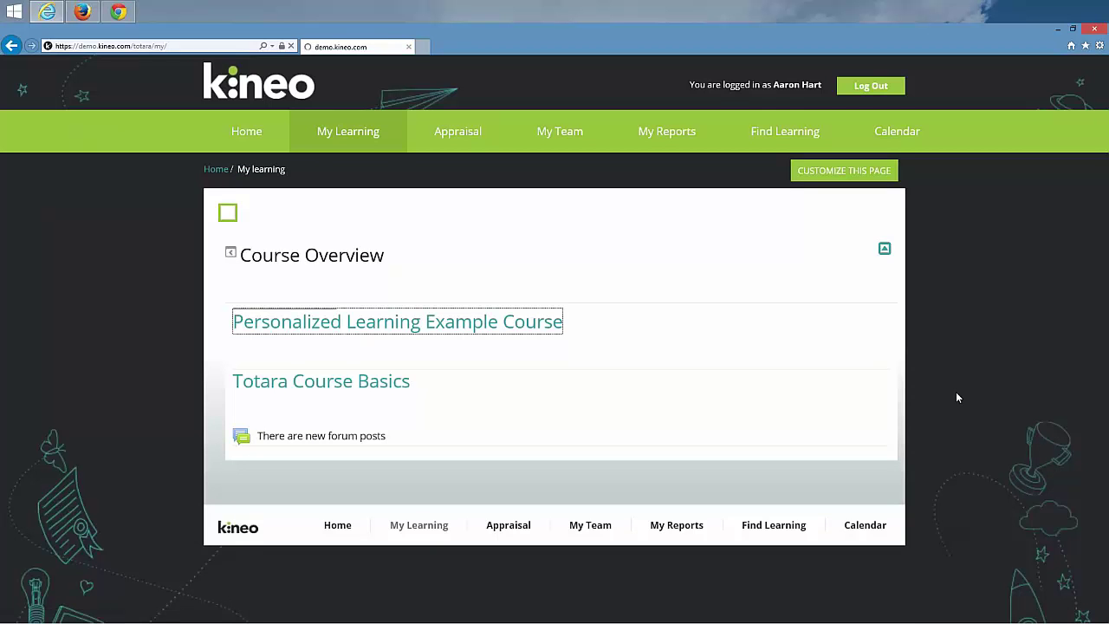
pyautogui.scroll(-3, 913, 366)
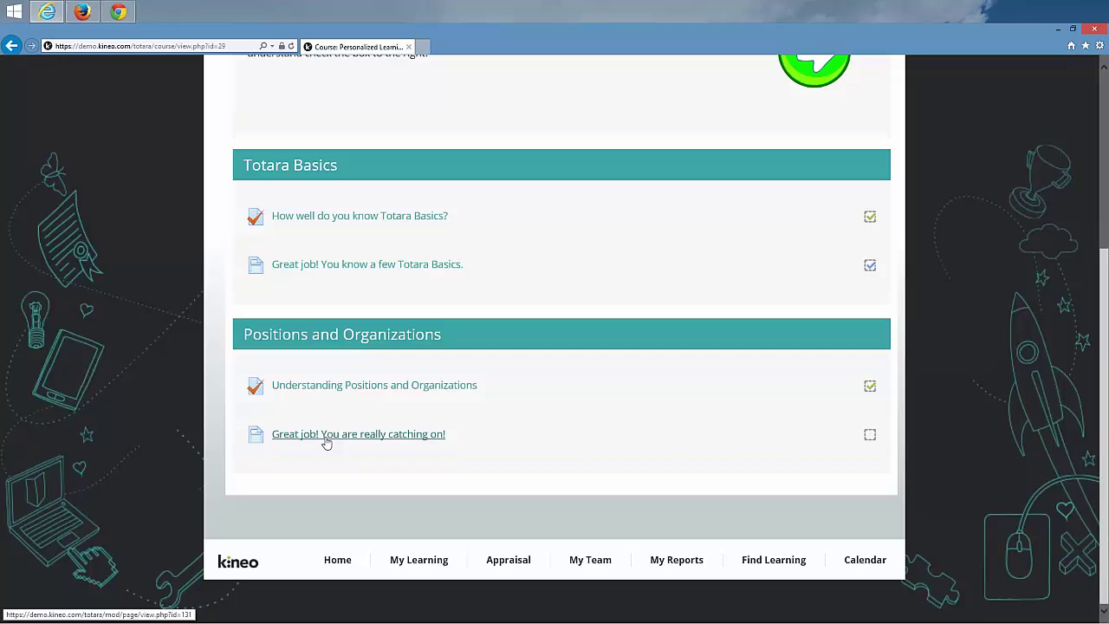
# Step: View the "Great job! You are really catching on!" page with its Dynamic Audiences video and return to the course
pyautogui.click(374, 442)
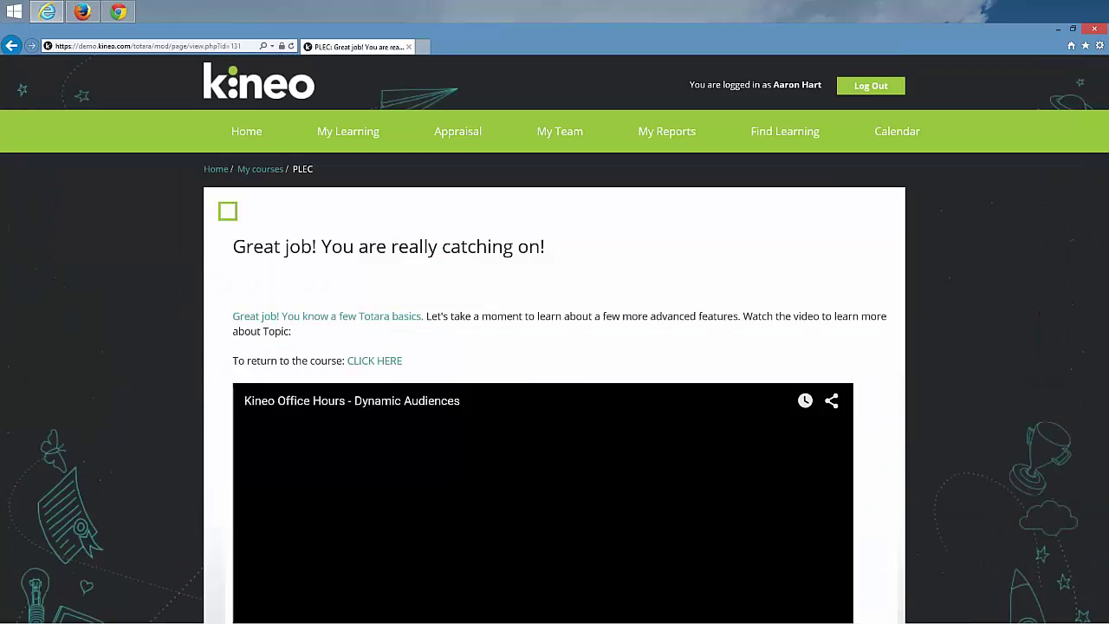
pyautogui.scroll(-3, 819, 452)
pyautogui.scroll(2, 817, 454)
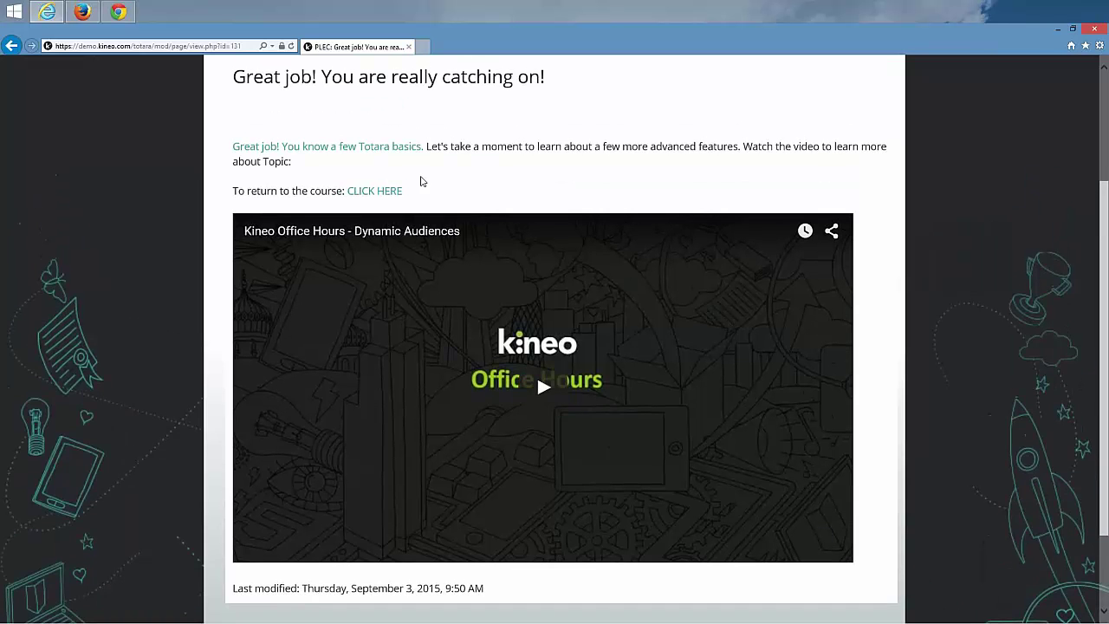
pyautogui.click(394, 190)
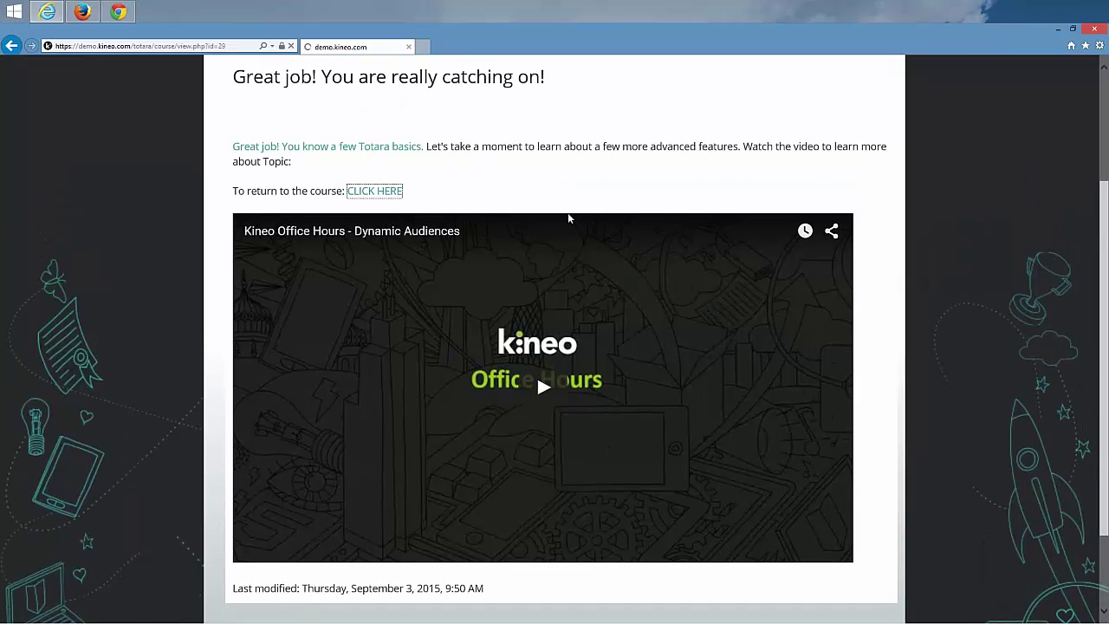
# Step: Retrieve the course completion certificate from the Completion Certificate section and open its PDF
pyautogui.scroll(-3, 568, 218)
pyautogui.scroll(-3, 570, 224)
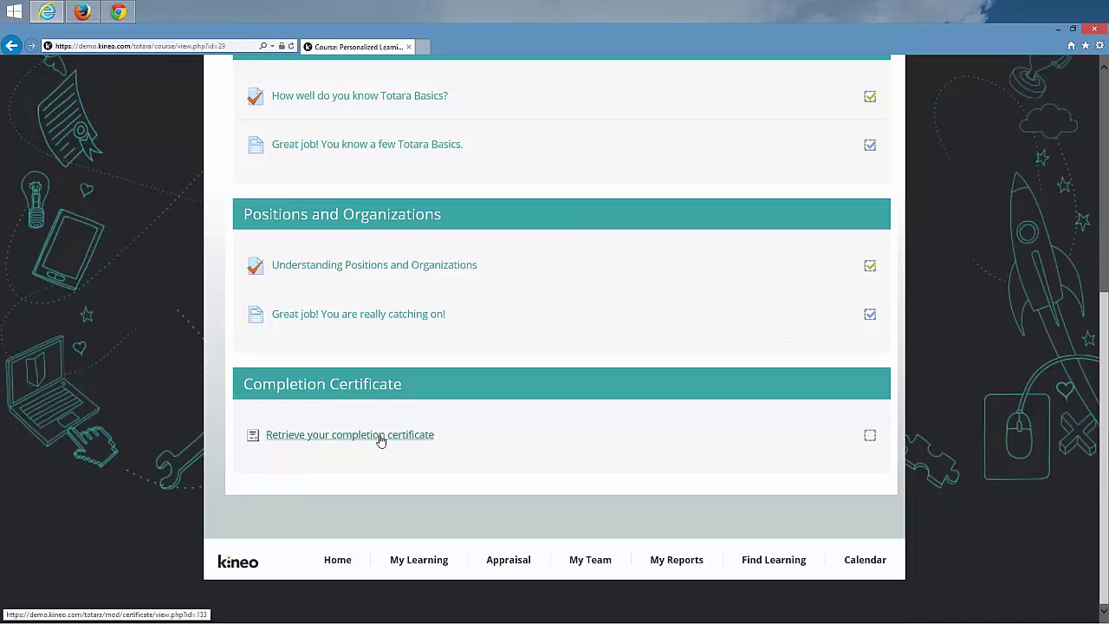
pyautogui.click(329, 441)
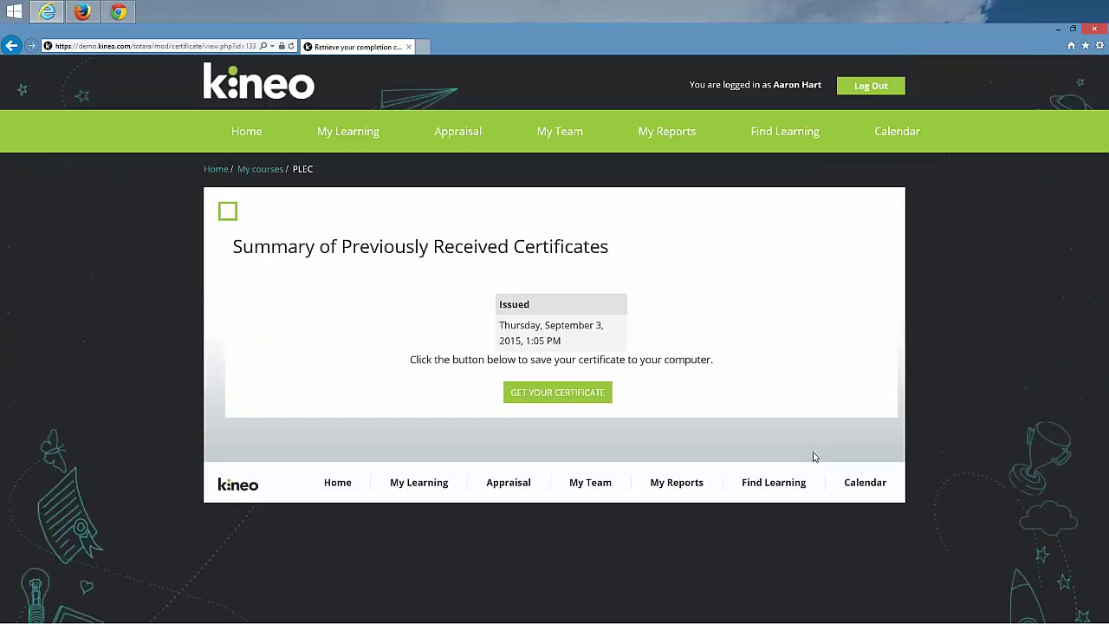
pyautogui.click(570, 403)
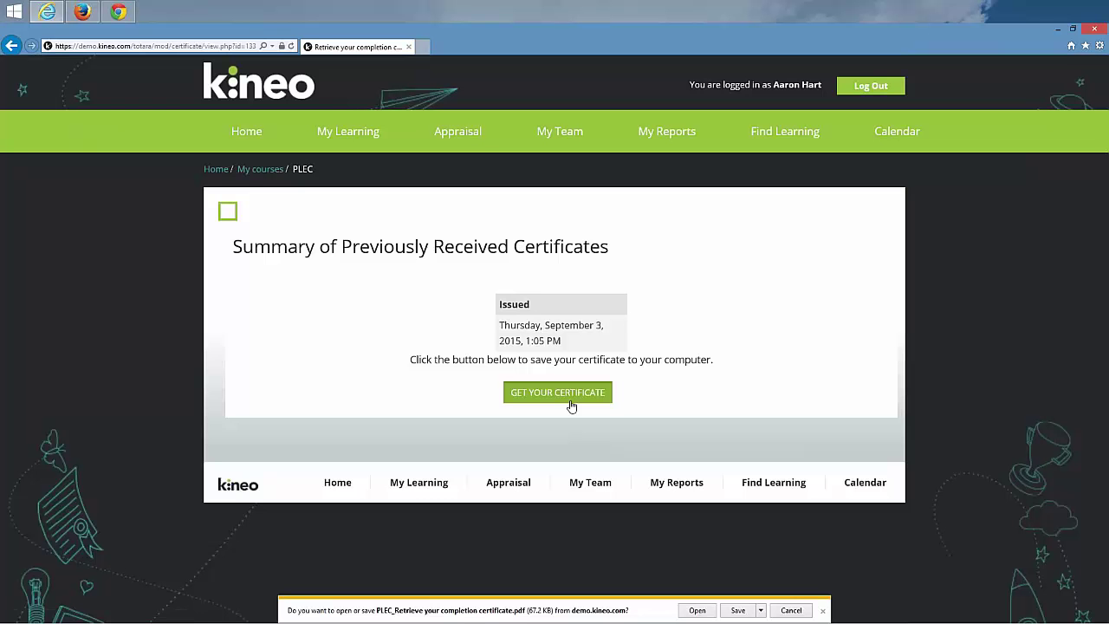
pyautogui.click(696, 610)
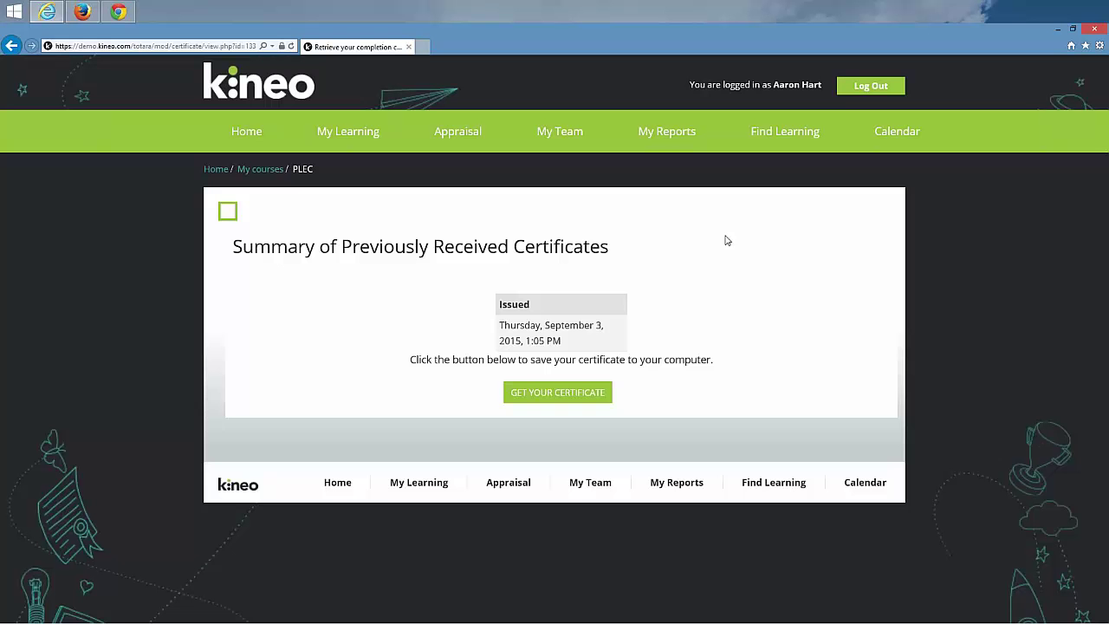
# Step: Check the Personalized Learning Example Course's progress in the Record of Learning and examine its completion criteria details
pyautogui.click(252, 172)
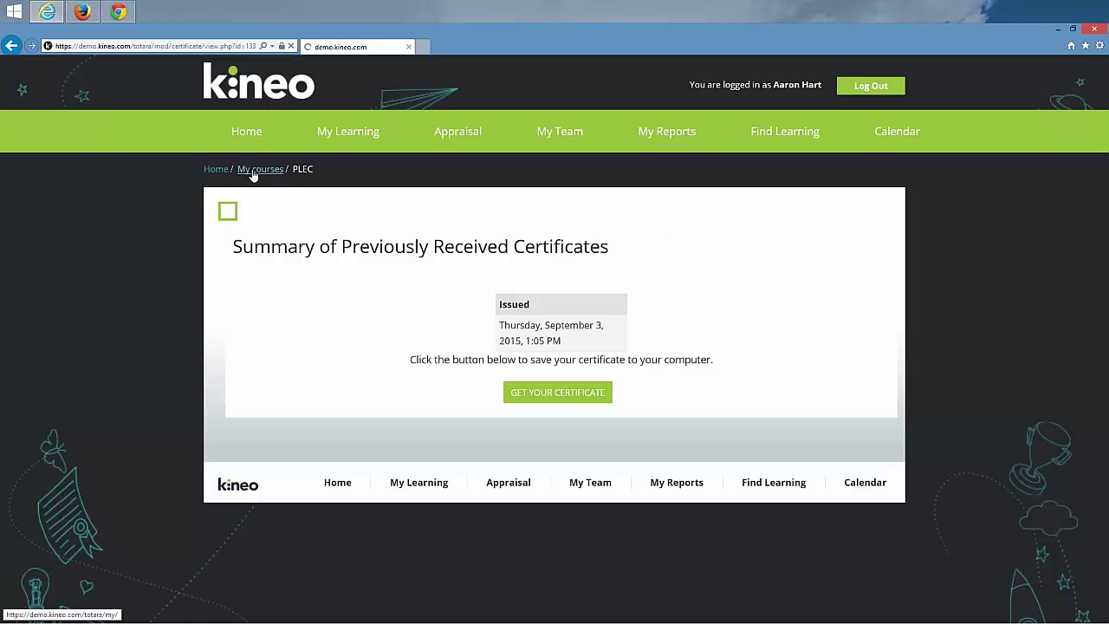
pyautogui.moveTo(341, 143)
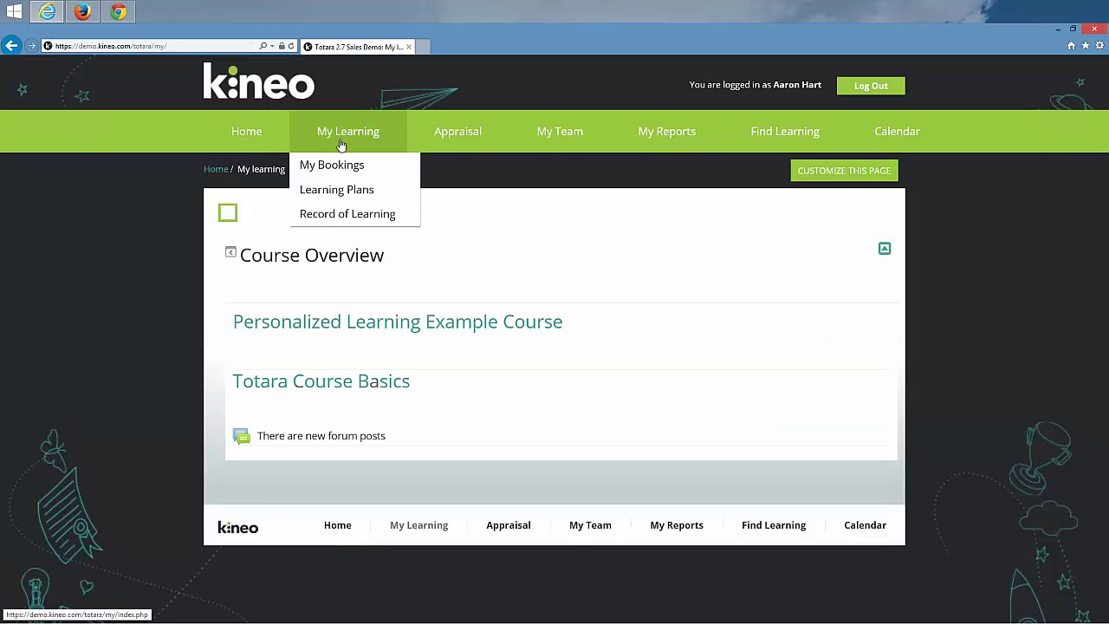
pyautogui.click(333, 222)
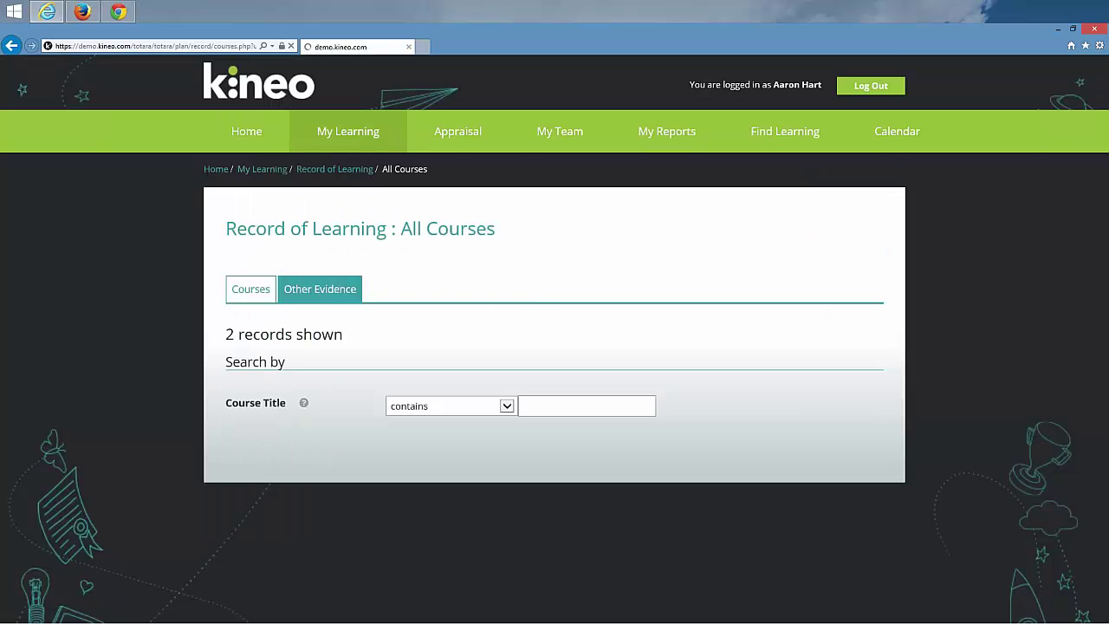
pyautogui.scroll(-2, 758, 372)
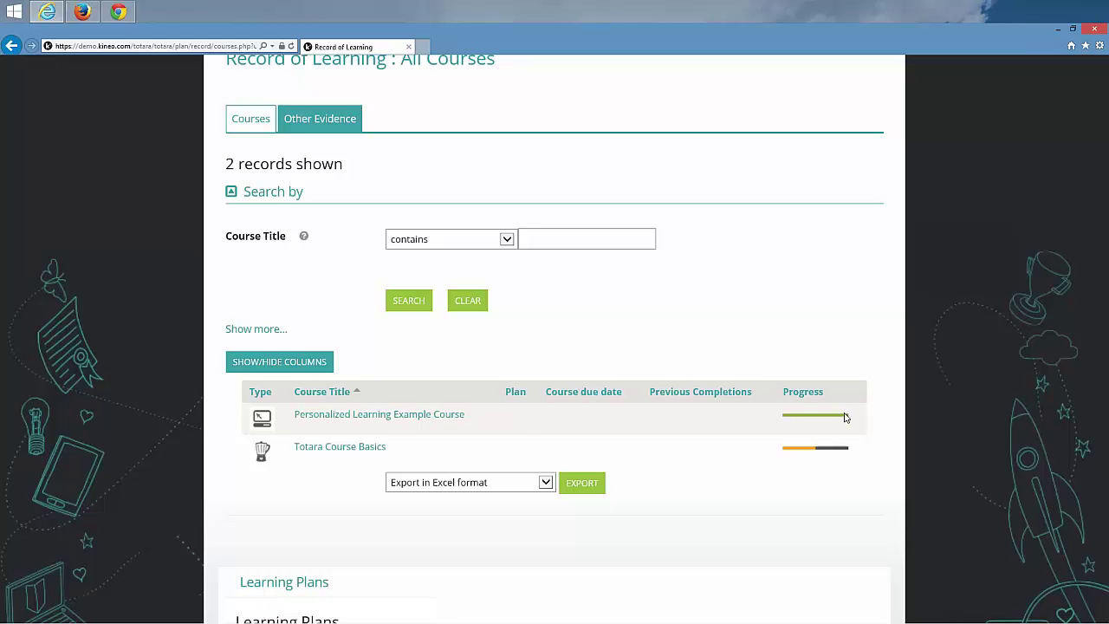
pyautogui.scroll(2, 845, 418)
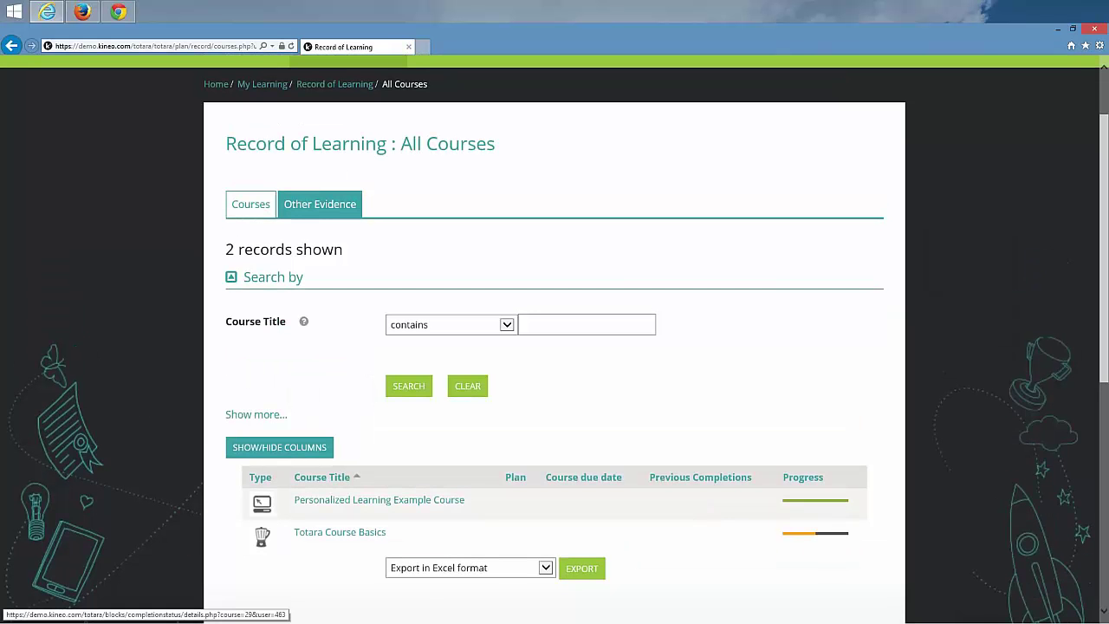
pyautogui.click(814, 500)
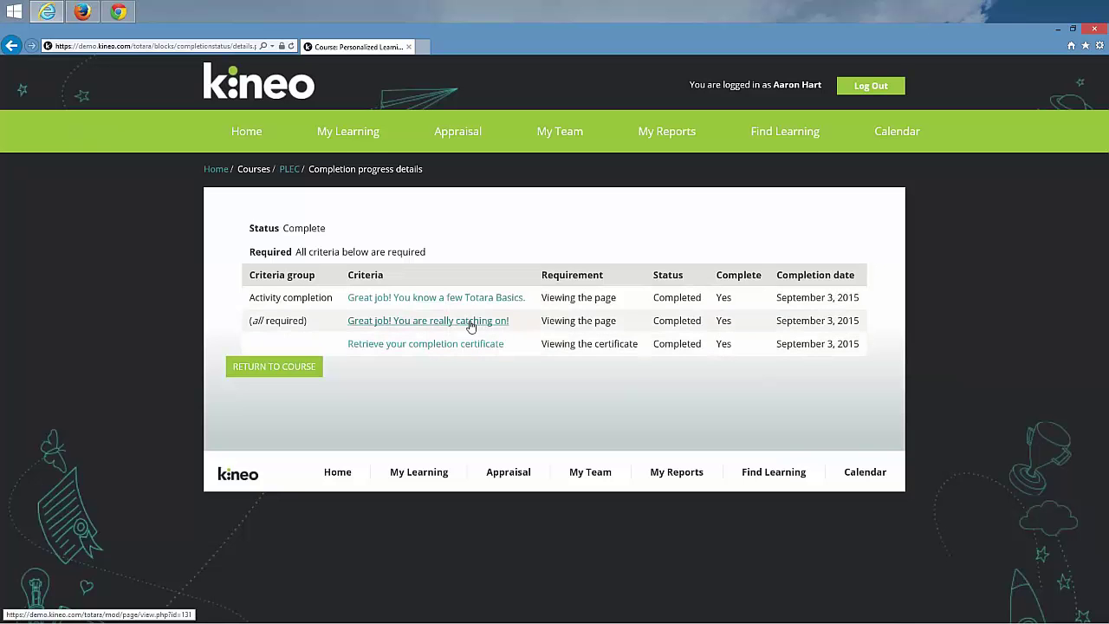
pyautogui.click(475, 344)
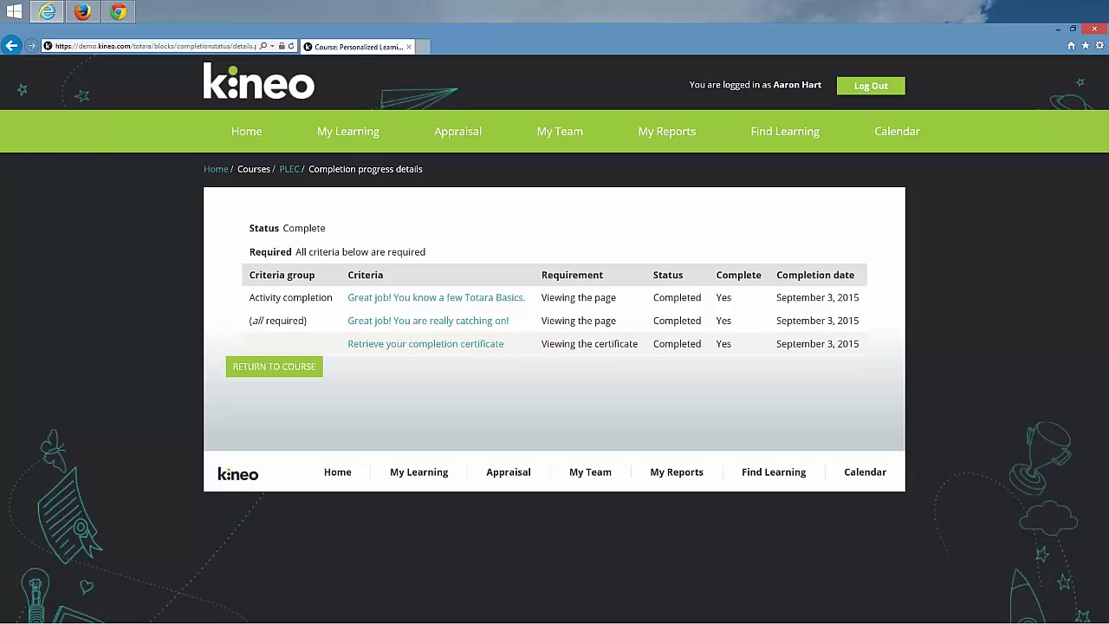
# Step: Switch to the second learner's session in Firefox, open the Personalized Learning Example Course and mark its welcome message as understood
pyautogui.click(82, 11)
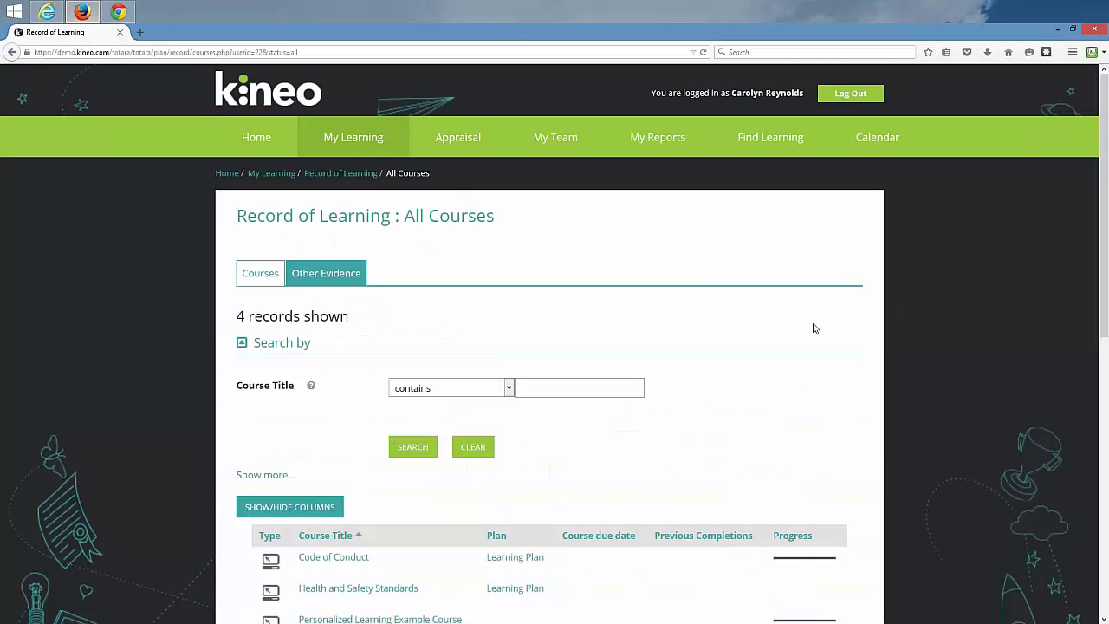
pyautogui.scroll(-3, 700, 414)
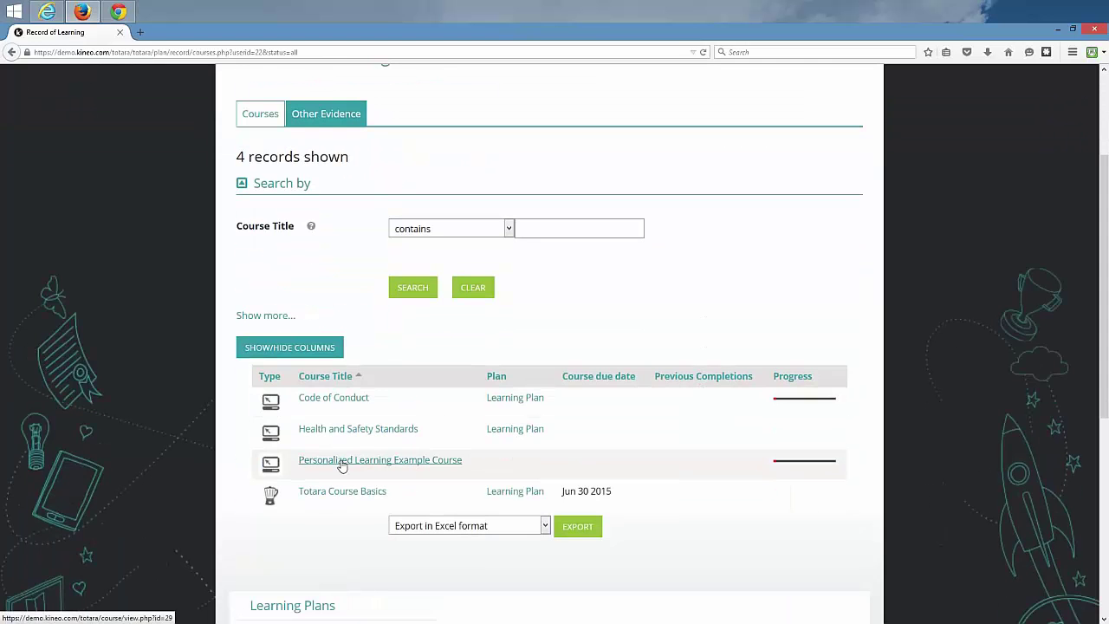
pyautogui.click(342, 466)
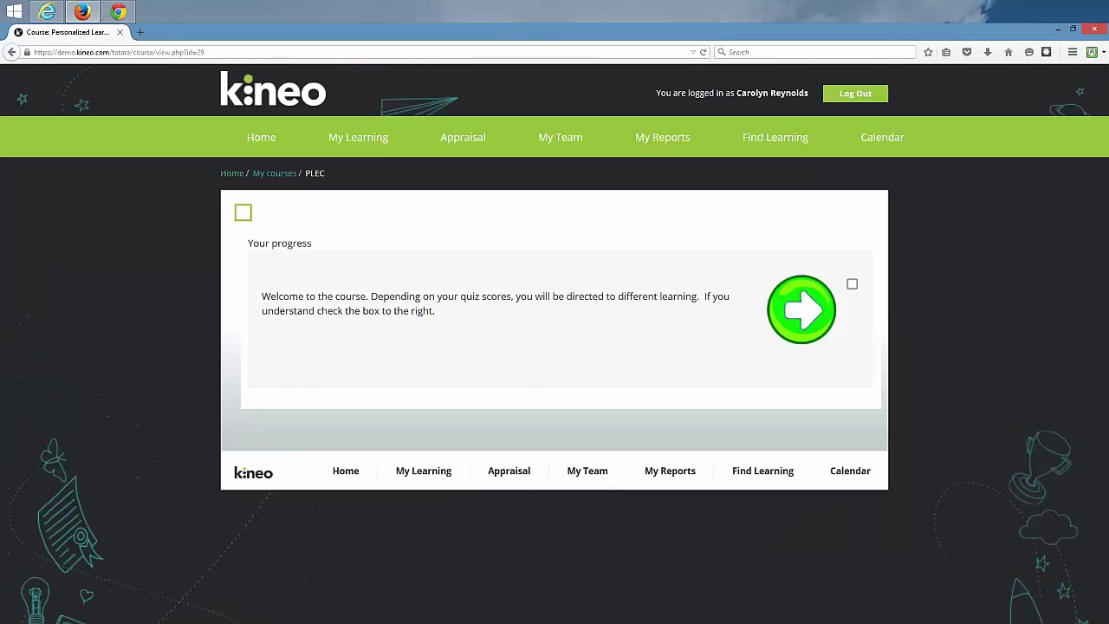
pyautogui.click(852, 284)
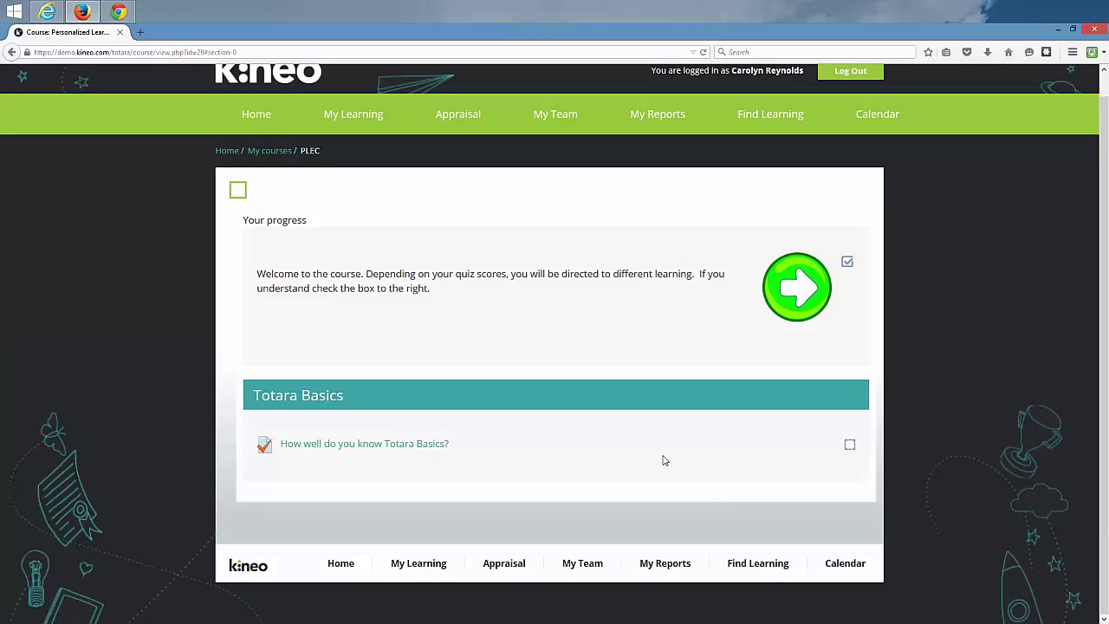
# Step: Start the first attempt at the "How well do you know Totara Basics?" quiz and accept its time and attempt limits
pyautogui.click(362, 442)
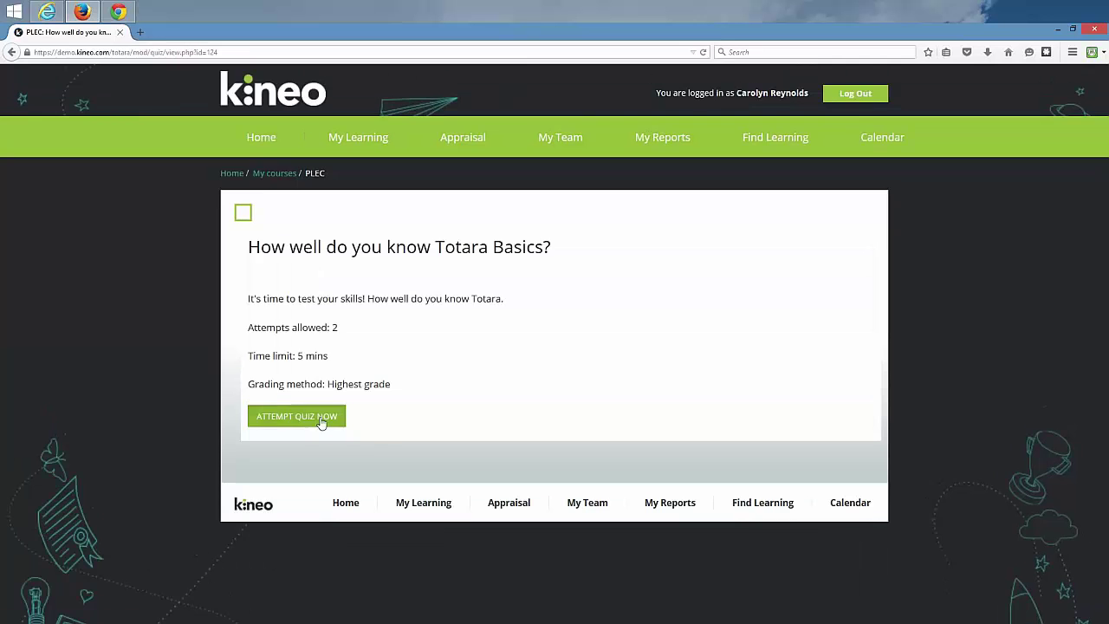
pyautogui.click(322, 422)
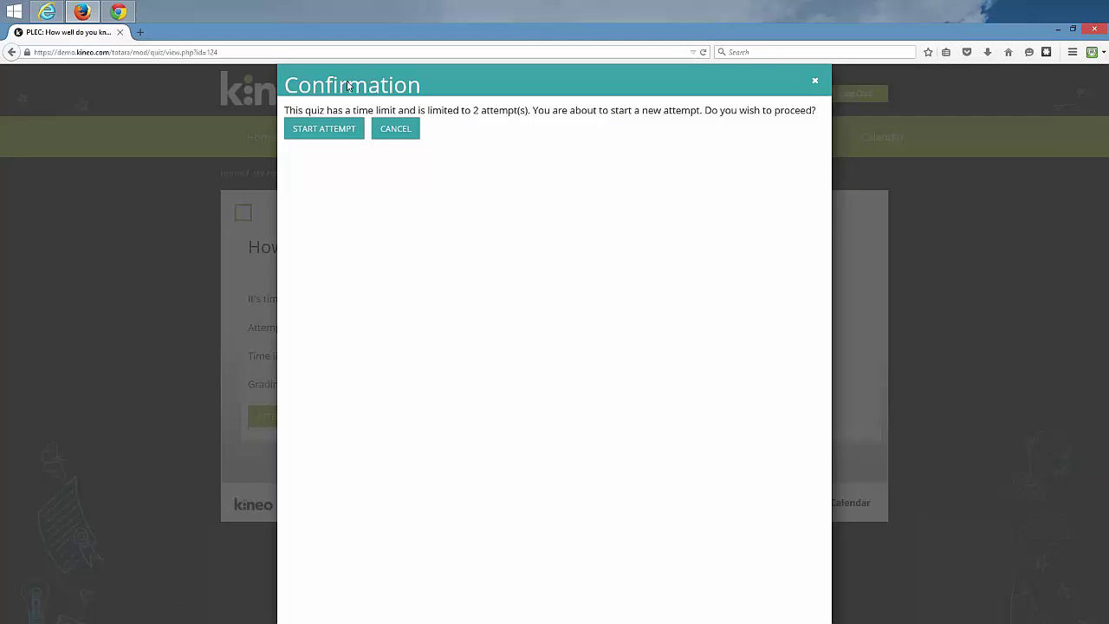
pyautogui.click(325, 128)
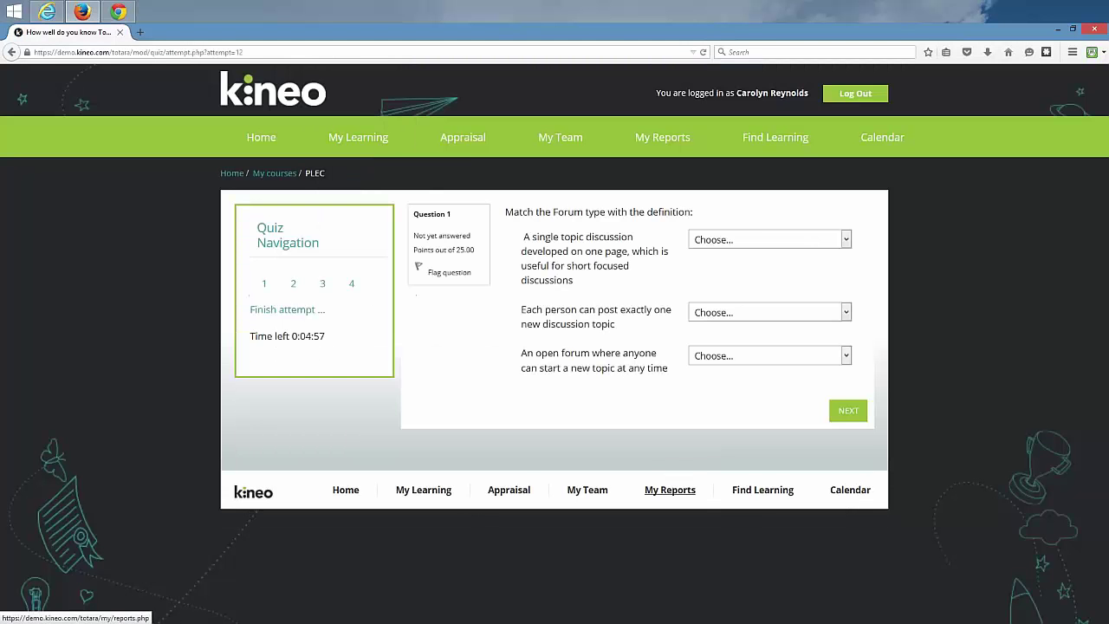
# Step: Match the single-topic definition to Standard forum for general use, the one-topic-per-person definition to A single simple discussion, and the open forum to Each person posts one discussion
pyautogui.click(757, 240)
pyautogui.click(754, 295)
pyautogui.click(750, 312)
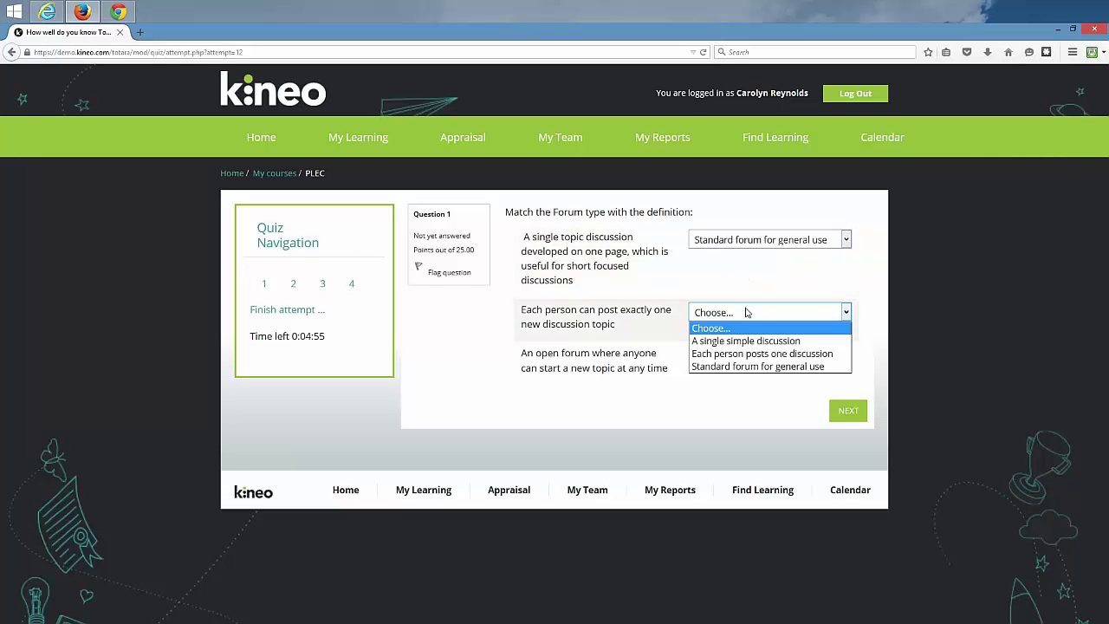
pyautogui.click(750, 345)
pyautogui.click(745, 363)
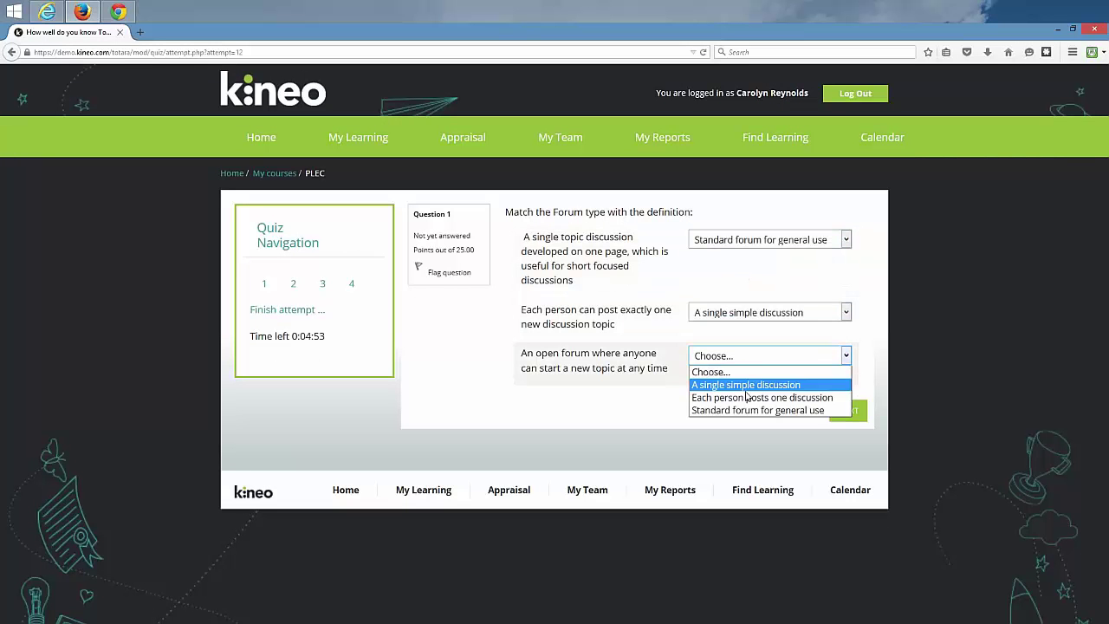
pyautogui.click(767, 397)
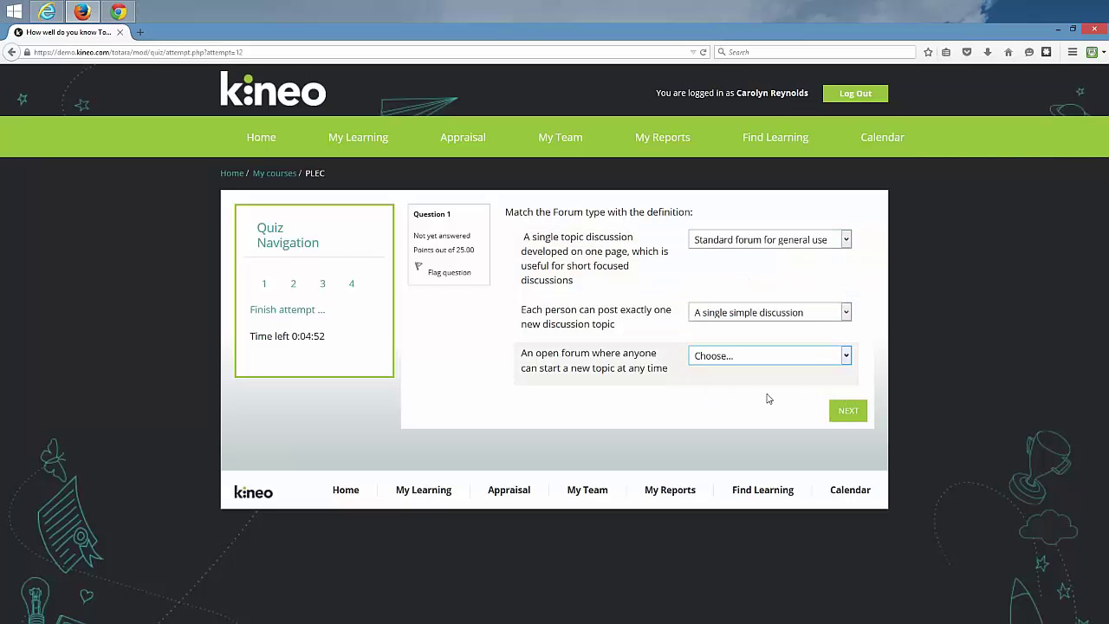
pyautogui.click(850, 423)
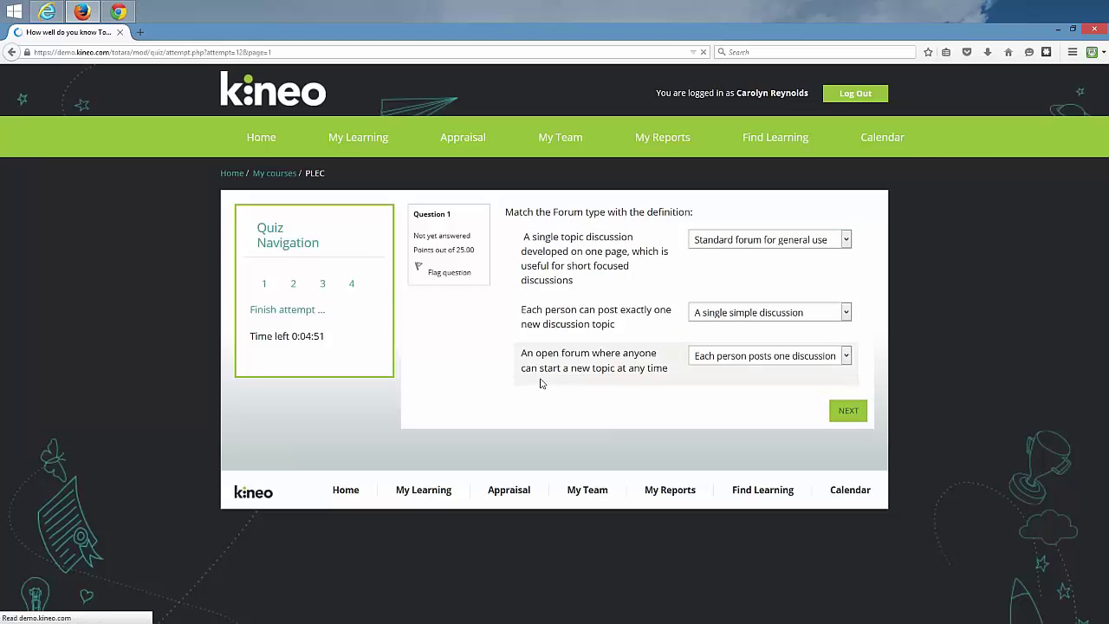
# Step: Answer the remaining questions with Tracks, False and "A movie embedded into a Totara course", and submit the whole attempt
pyautogui.click(522, 348)
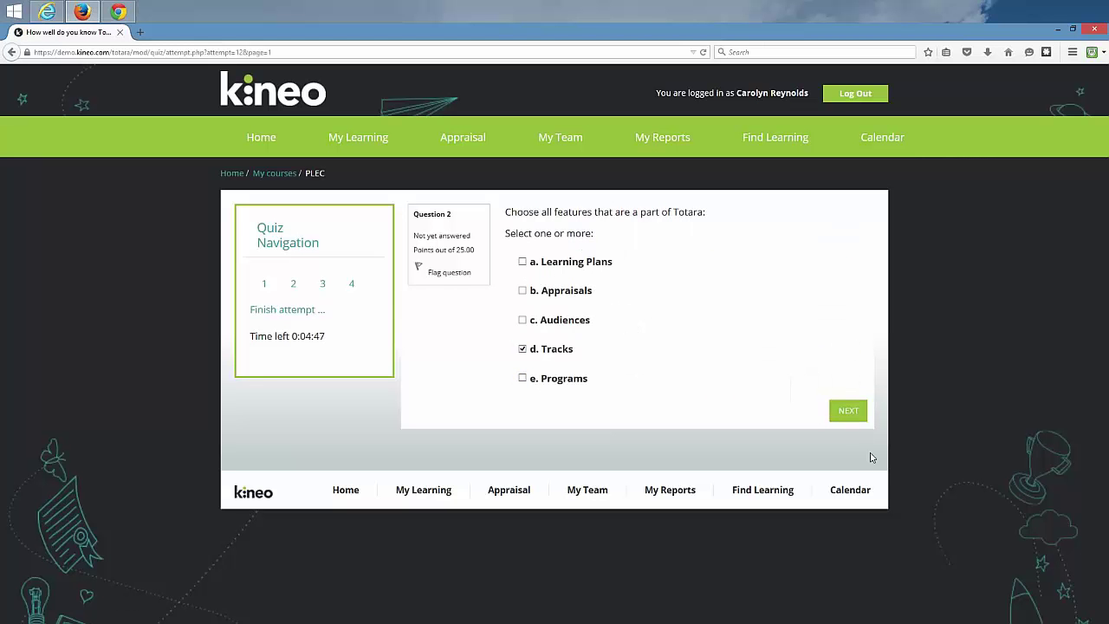
pyautogui.click(848, 410)
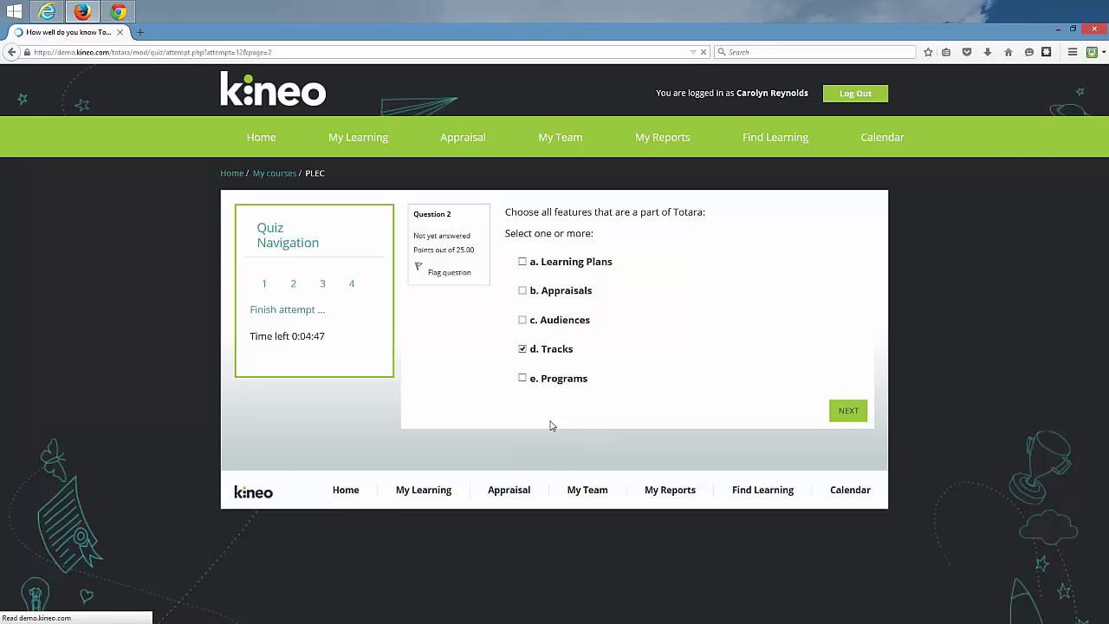
pyautogui.click(508, 277)
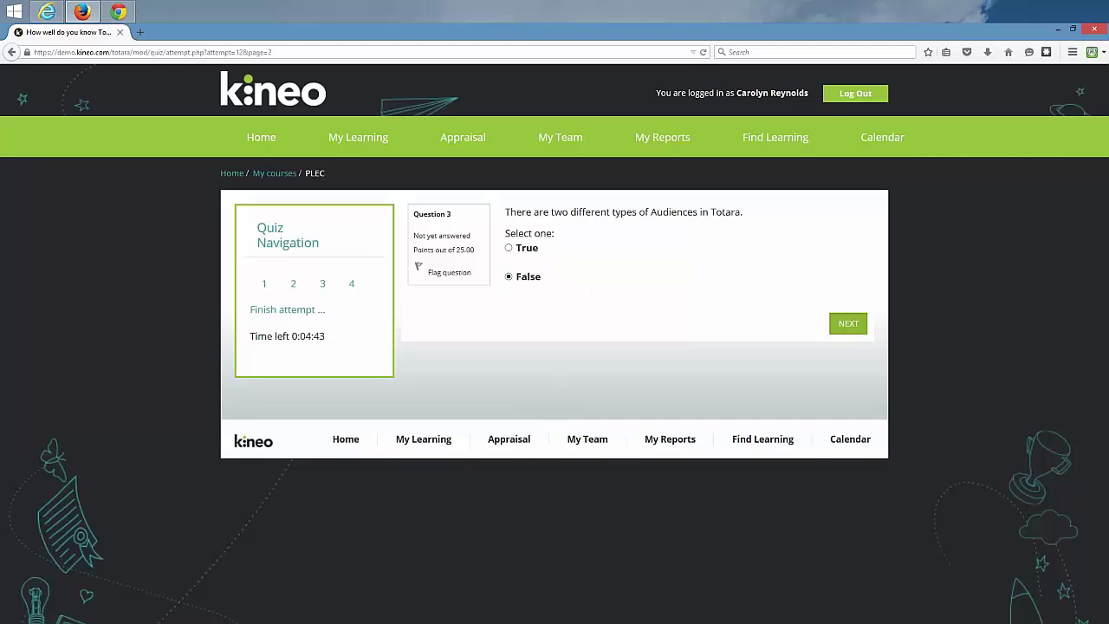
pyautogui.click(848, 323)
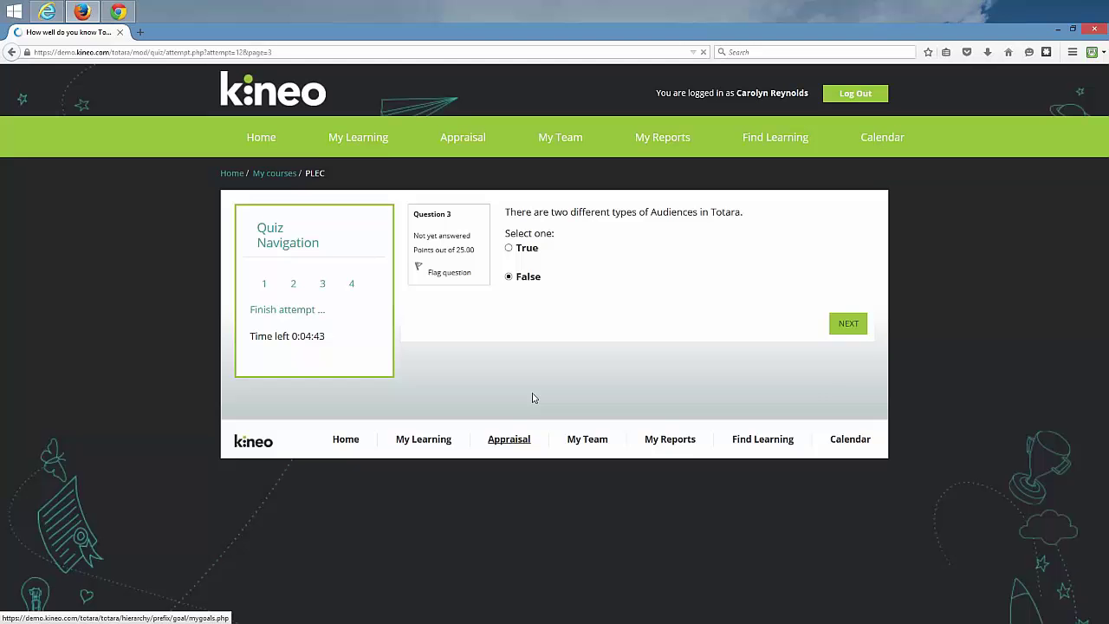
pyautogui.click(539, 264)
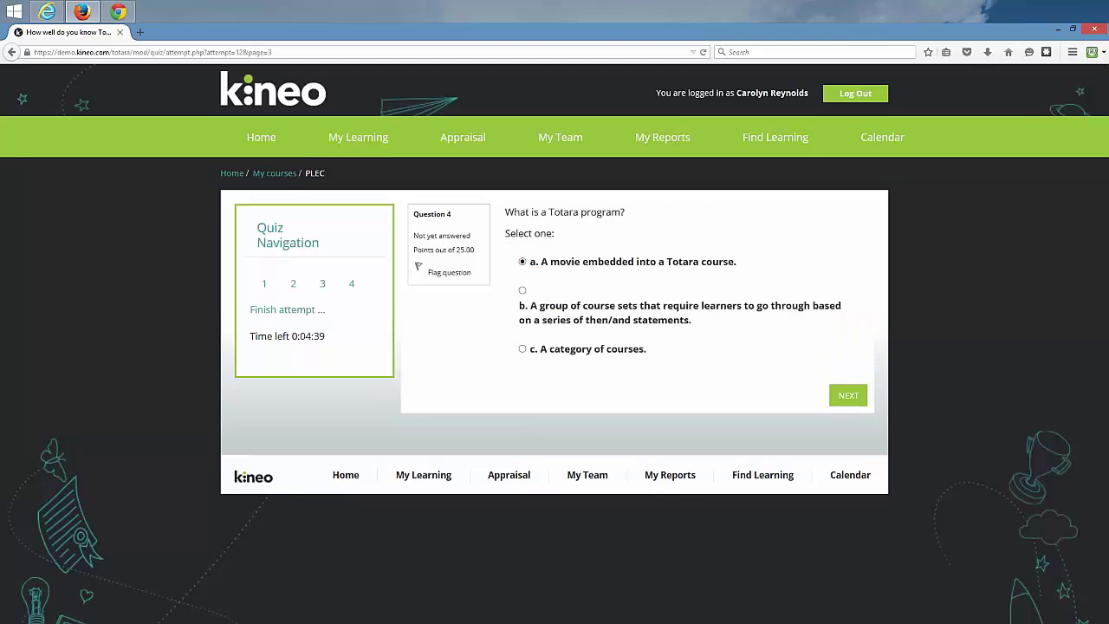
pyautogui.click(848, 395)
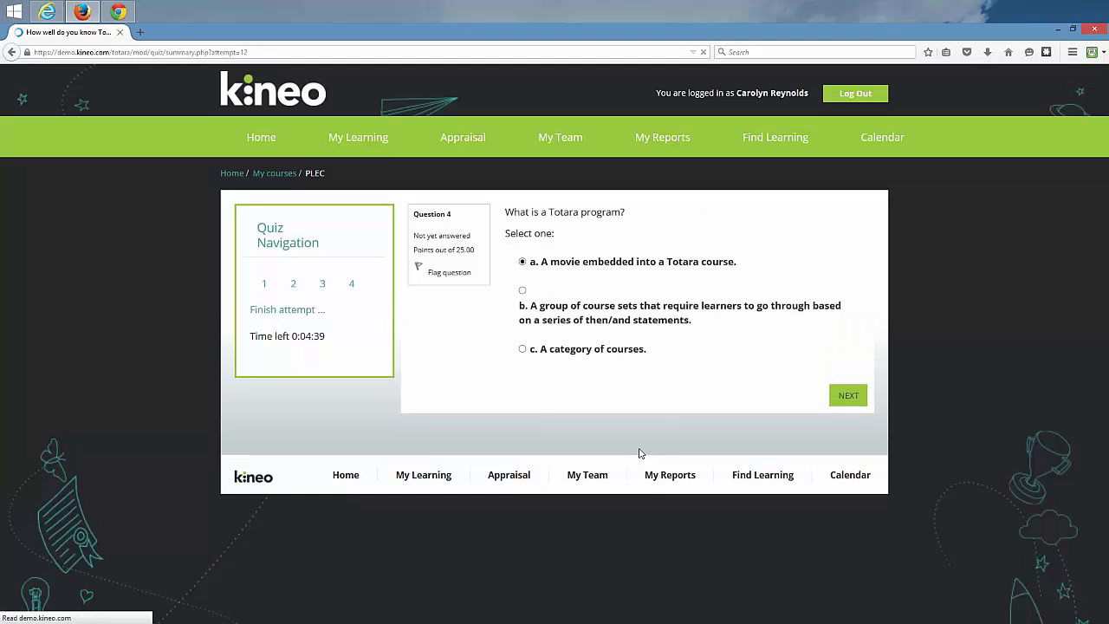
pyautogui.click(497, 490)
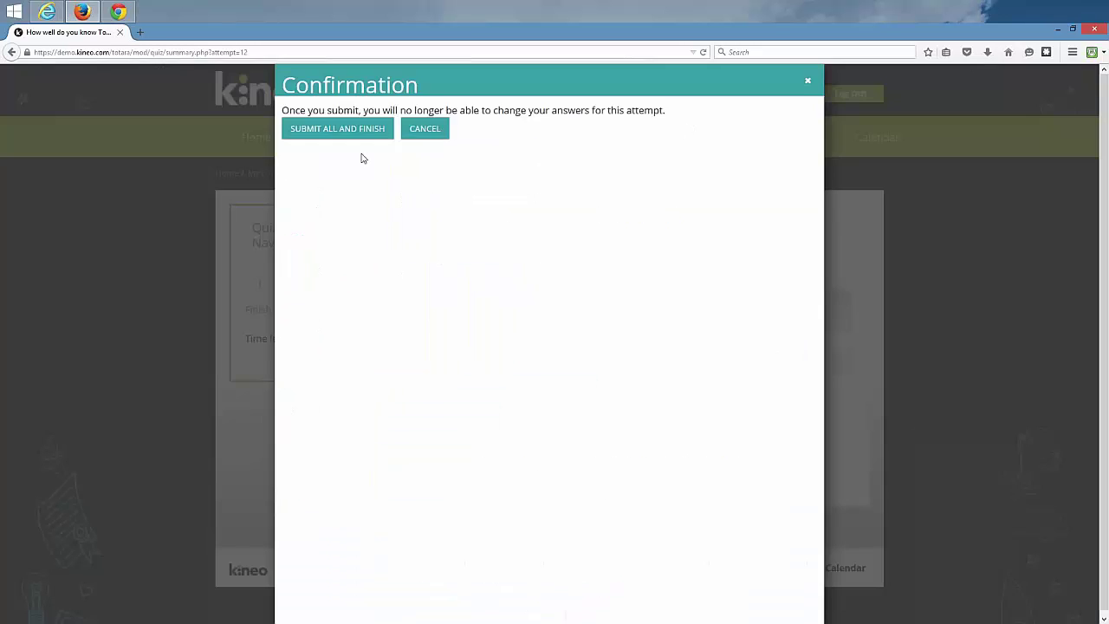
pyautogui.click(359, 127)
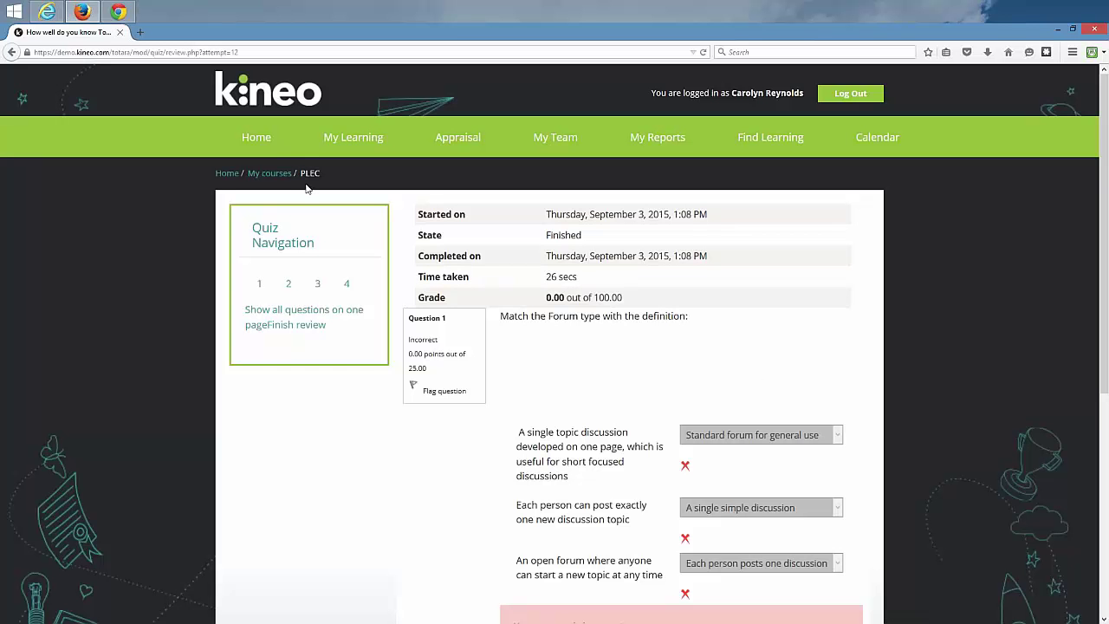
# Step: Return to the Personalized Learning Example Course and check the completion status of the Totara Basics quiz
pyautogui.click(270, 174)
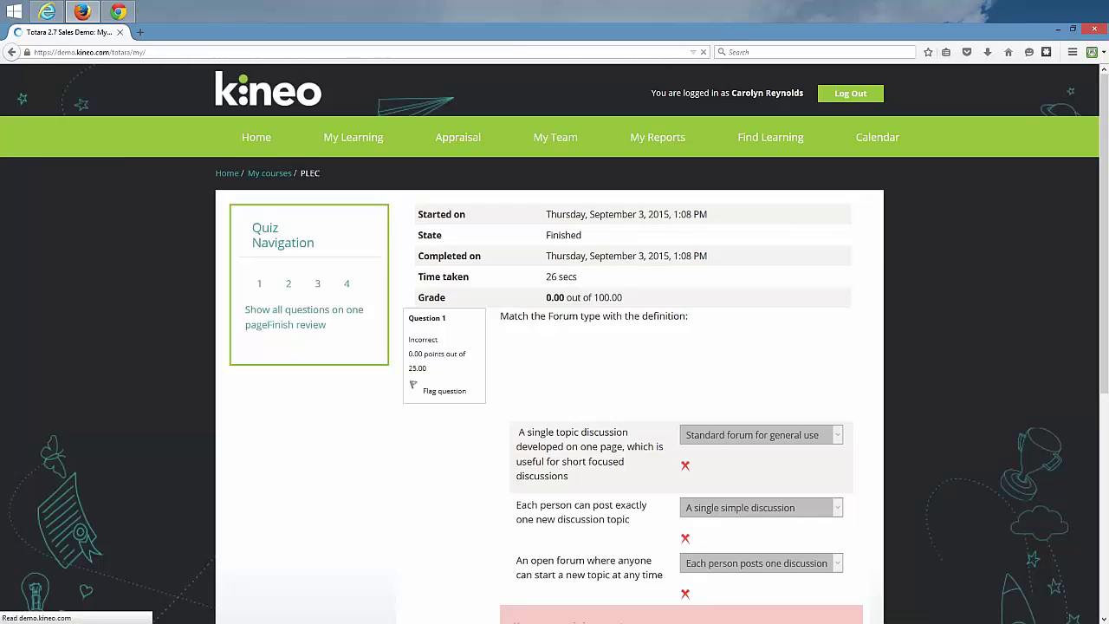
pyautogui.click(538, 376)
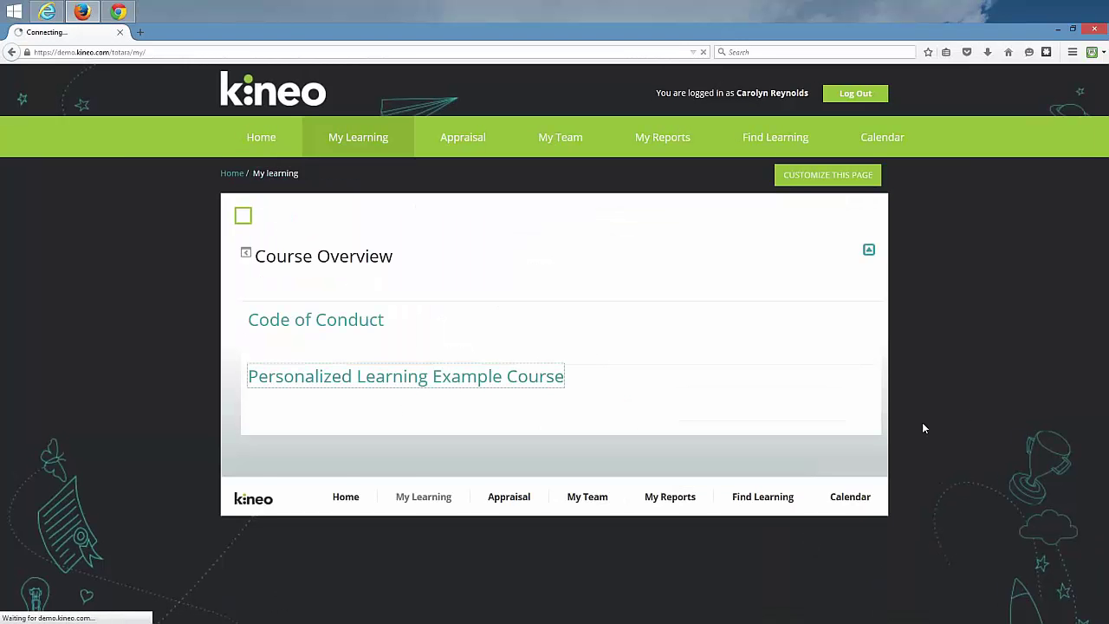
pyautogui.scroll(-2, 587, 422)
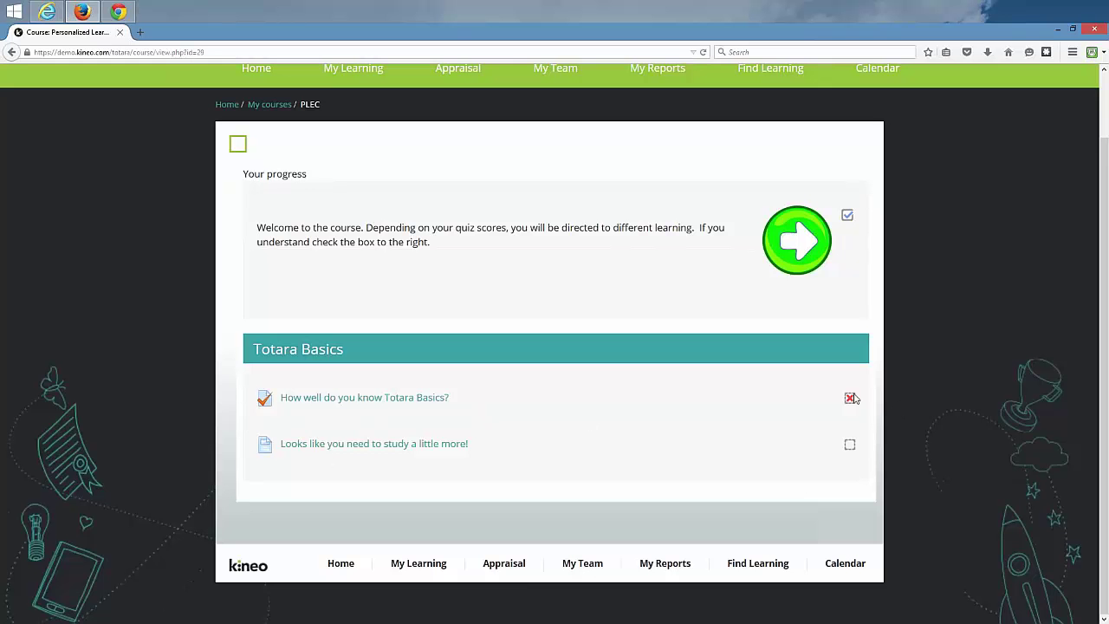
pyautogui.moveTo(849, 403)
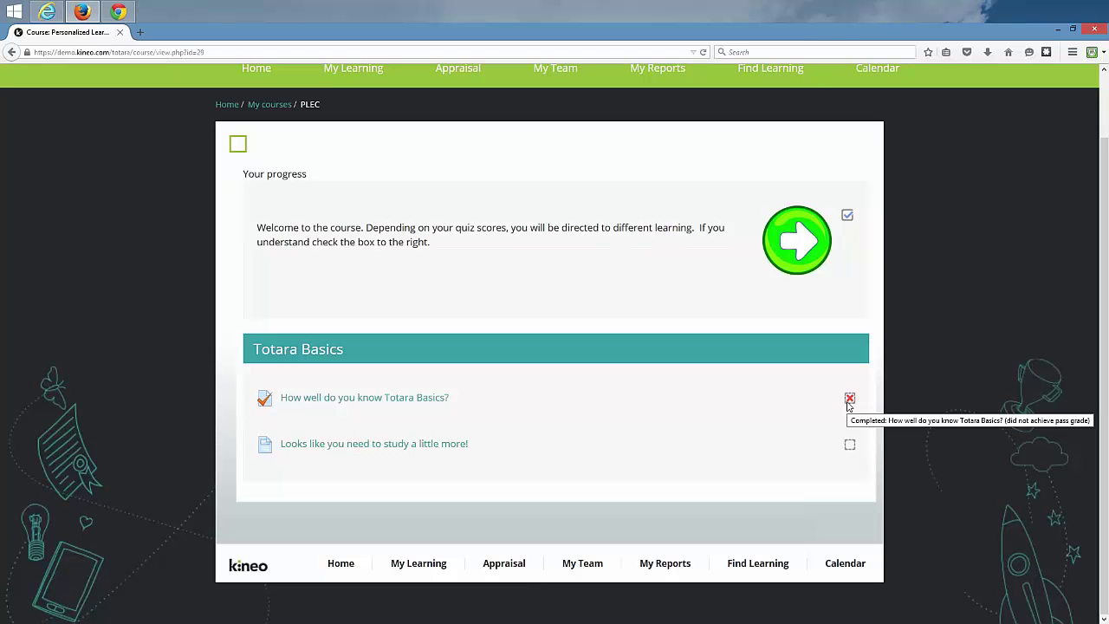
# Step: Open the "Looks like you need to study a little more!" page and look through its instructions and Office Hours videos
pyautogui.click(365, 447)
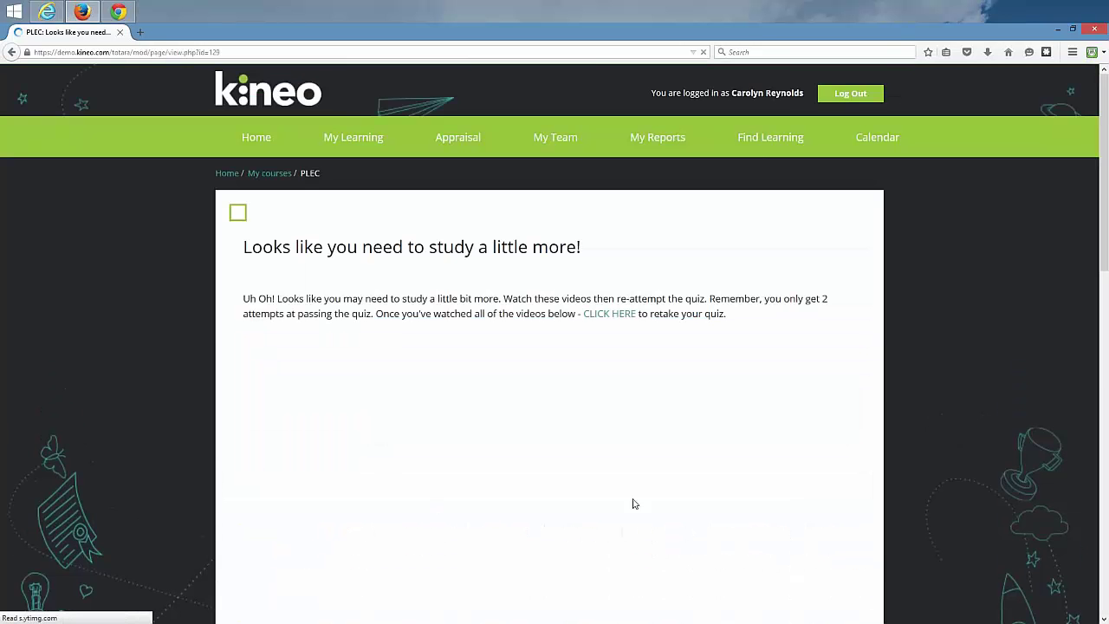
pyautogui.scroll(-5, 633, 498)
pyautogui.scroll(-5, 692, 493)
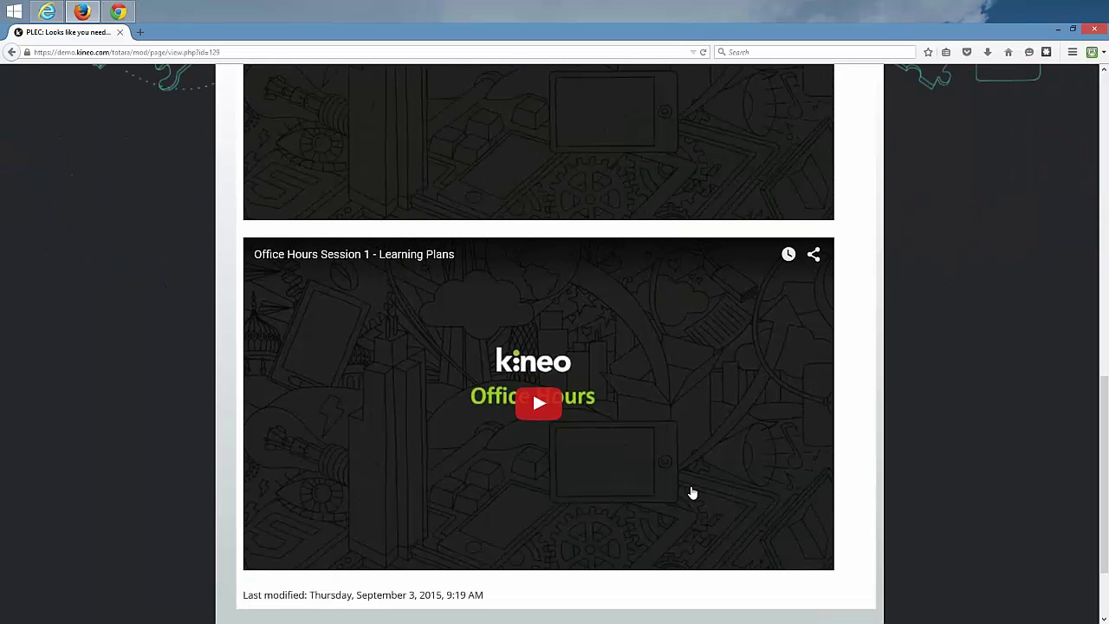
pyautogui.scroll(15, 689, 486)
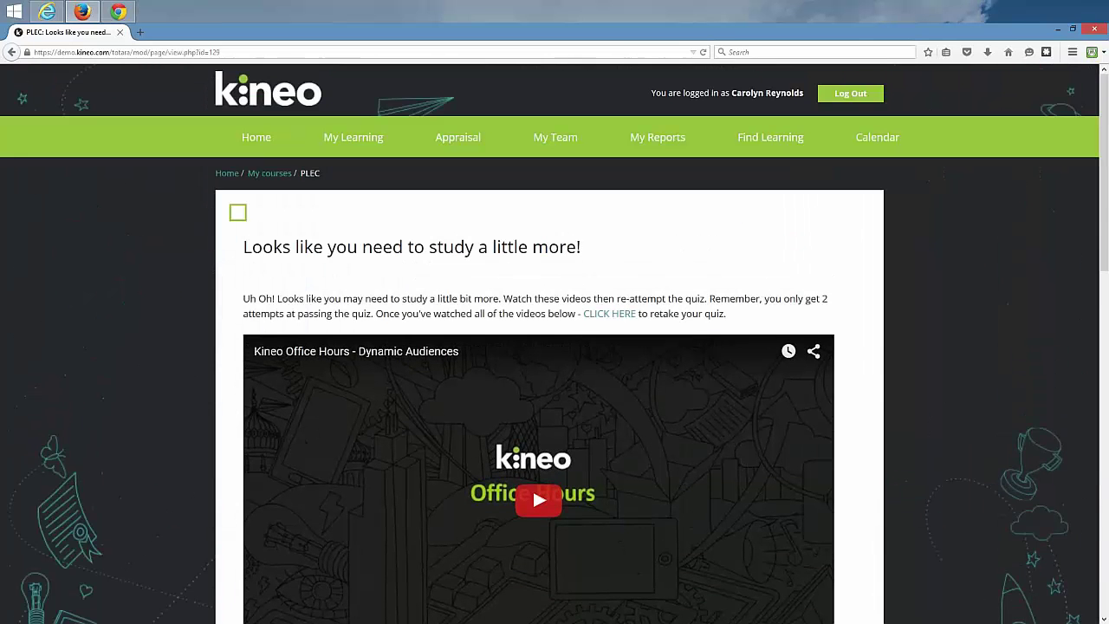
# Step: Start the second quiz attempt from the study page and define a Totara program as a group of course sets with then/and statements
pyautogui.click(609, 314)
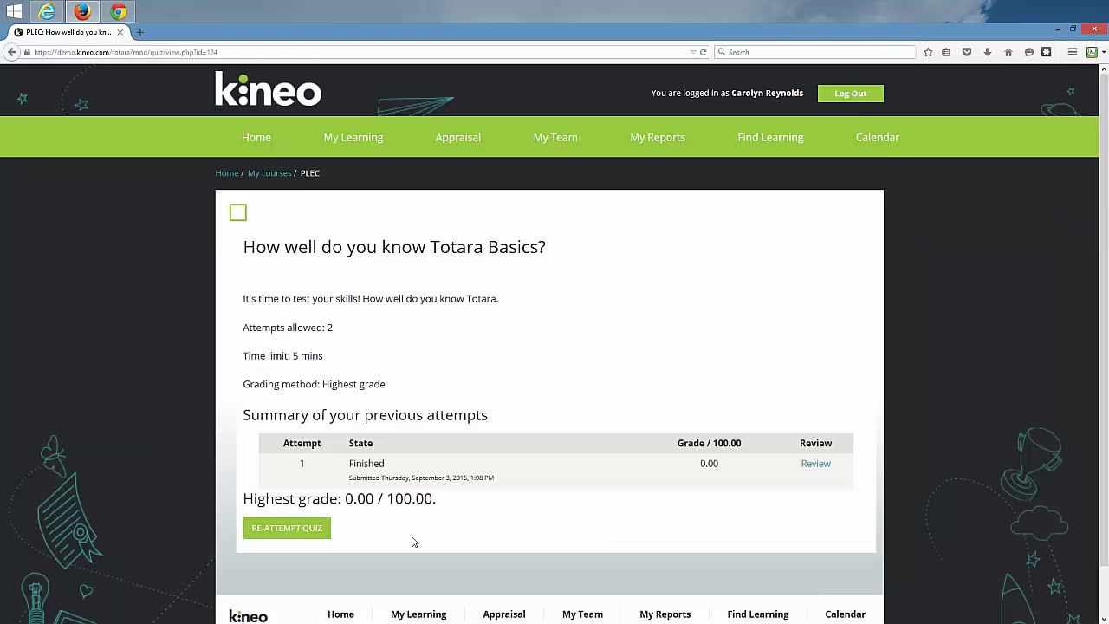
pyautogui.click(265, 530)
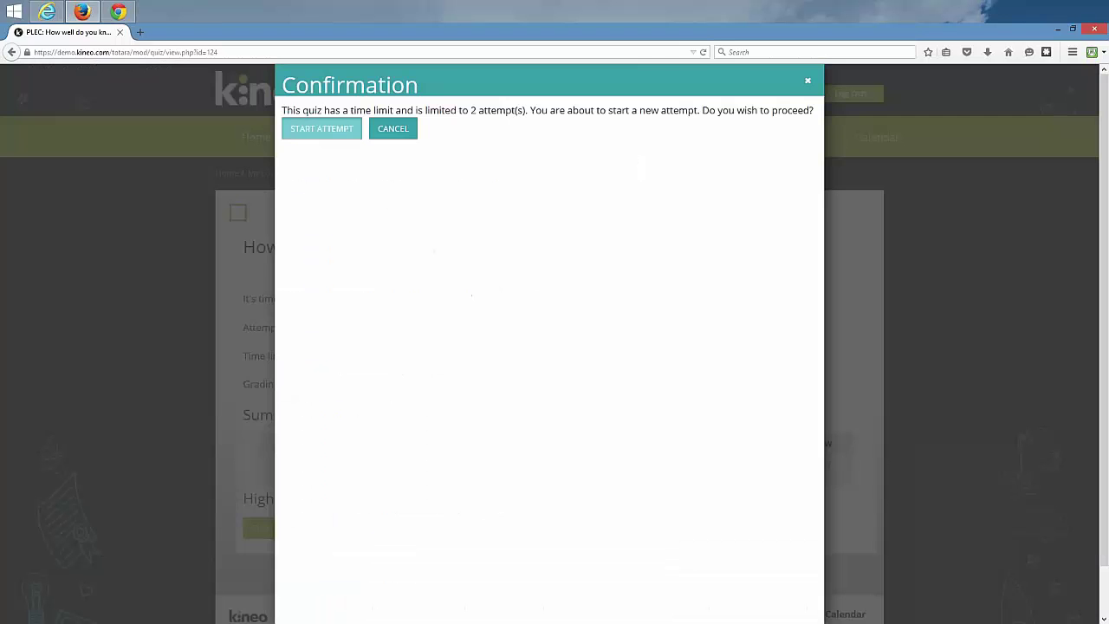
pyautogui.click(287, 130)
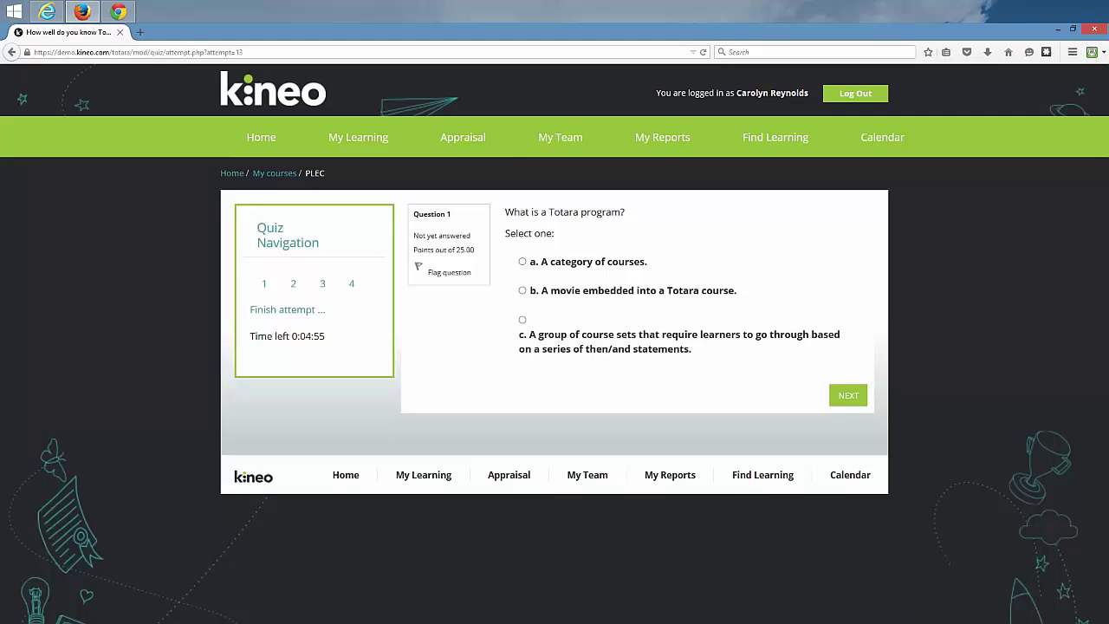
pyautogui.click(530, 322)
pyautogui.click(847, 395)
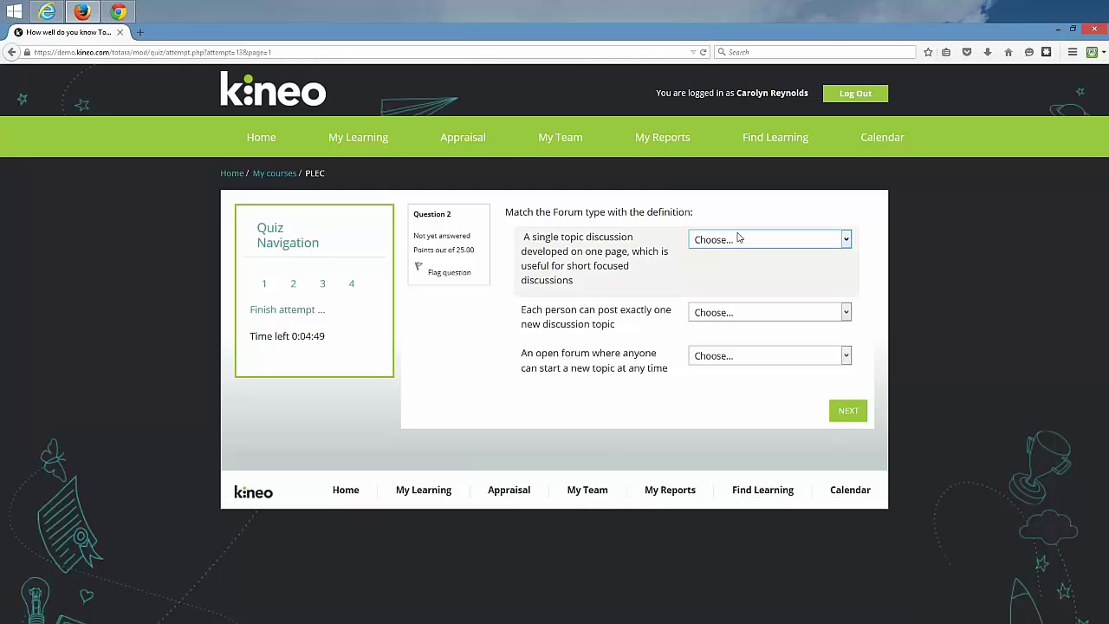
# Step: Match the single-topic definition to A single simple discussion, the one-topic-per-person definition to Each person posts one discussion, and the open forum to Standard forum for general use
pyautogui.click(737, 240)
pyautogui.click(732, 293)
pyautogui.click(719, 313)
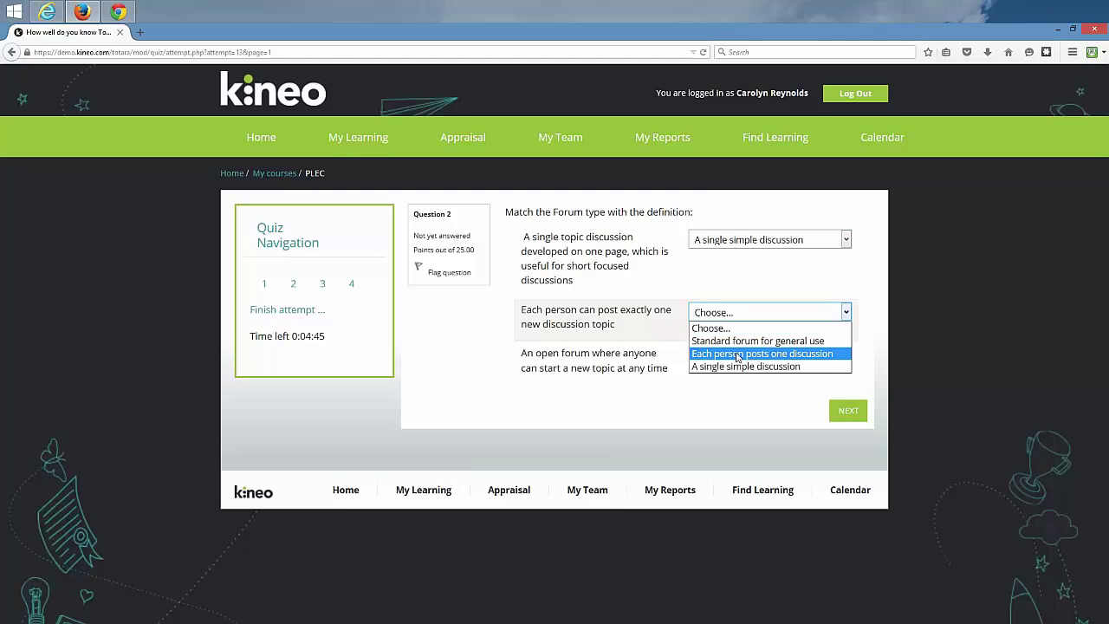
pyautogui.click(737, 355)
pyautogui.click(742, 357)
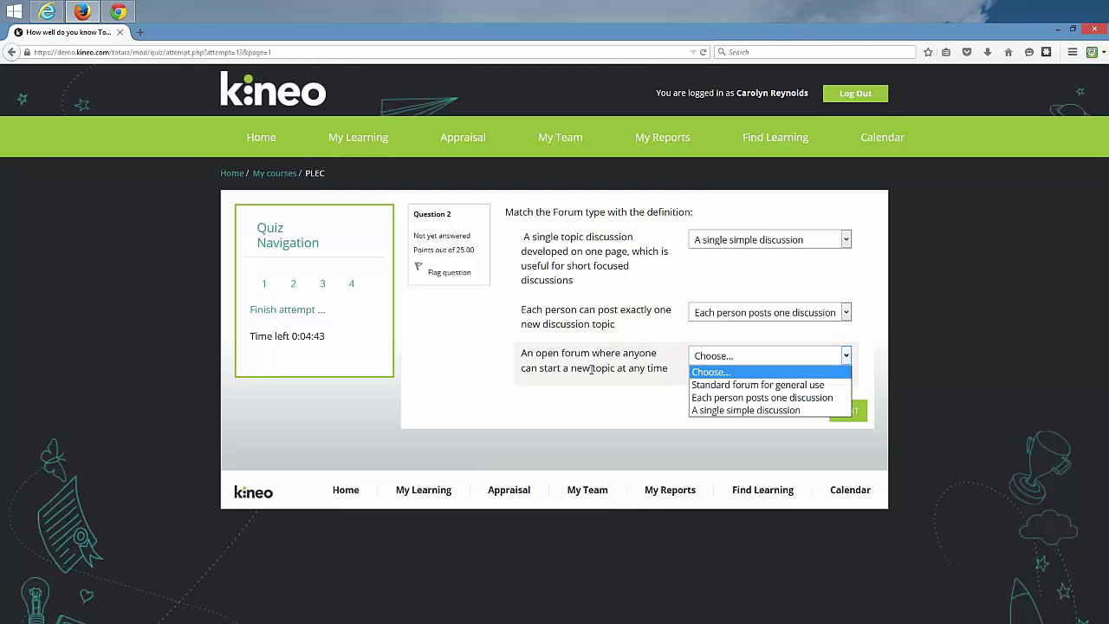
pyautogui.click(716, 385)
pyautogui.click(848, 410)
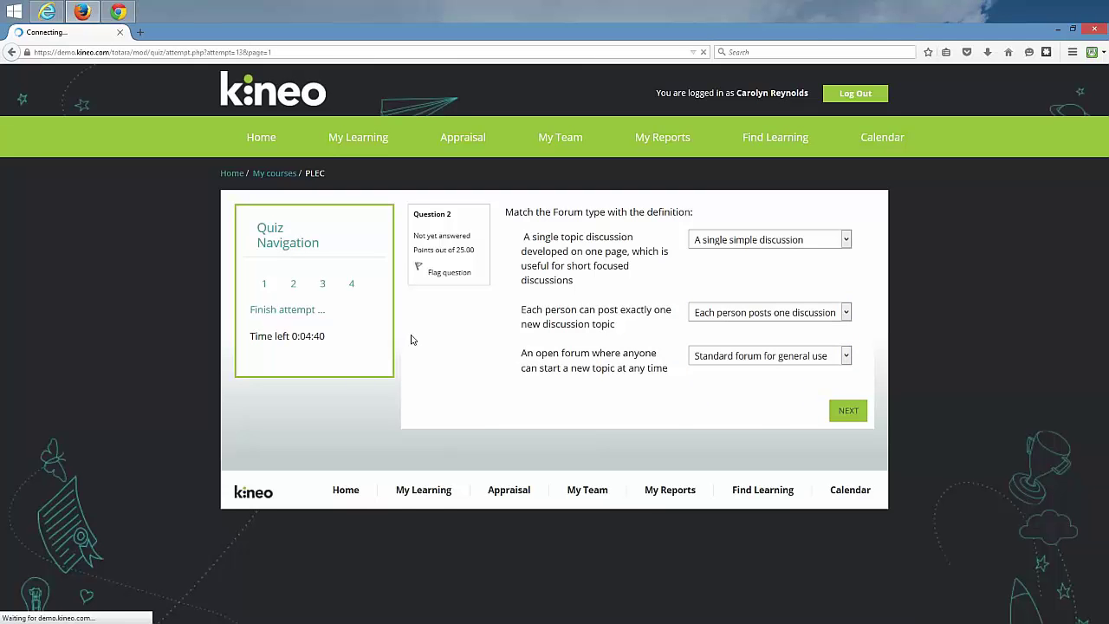
# Step: Answer True about two Audience types, choose Audiences, Appraisals, Programs and Learning Plans as Totara features, and submit the second attempt
pyautogui.click(523, 251)
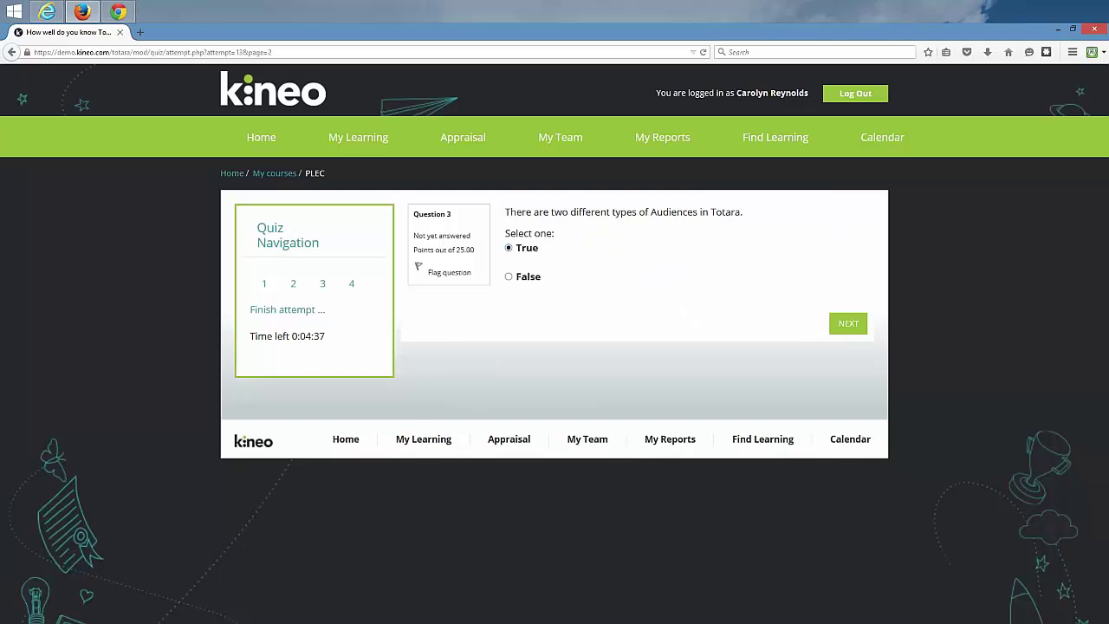
pyautogui.click(849, 323)
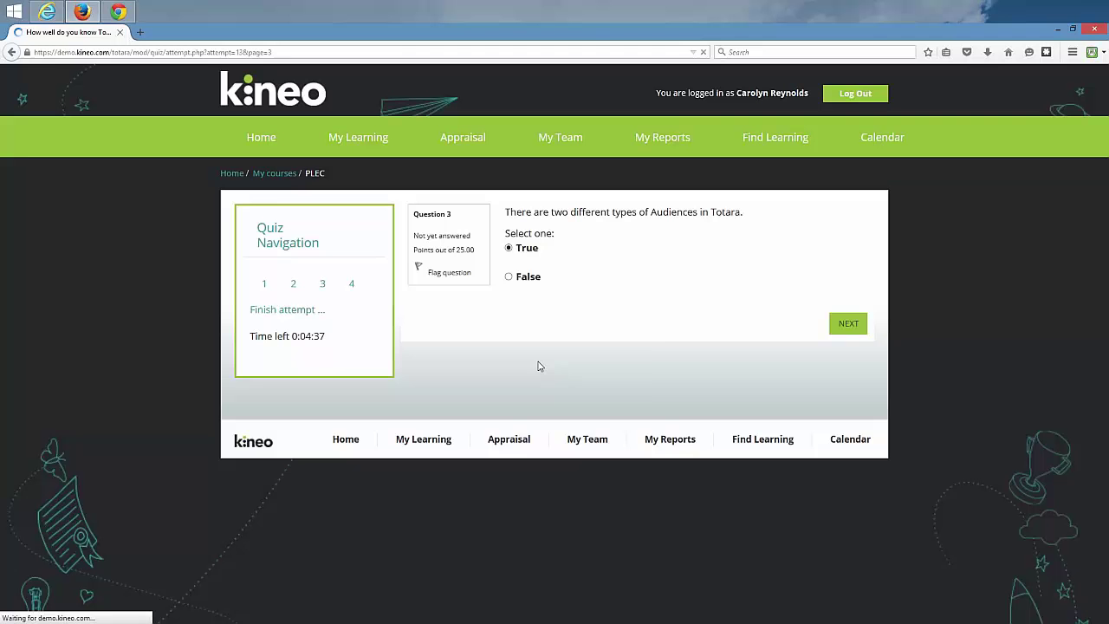
pyautogui.click(554, 262)
pyautogui.click(559, 290)
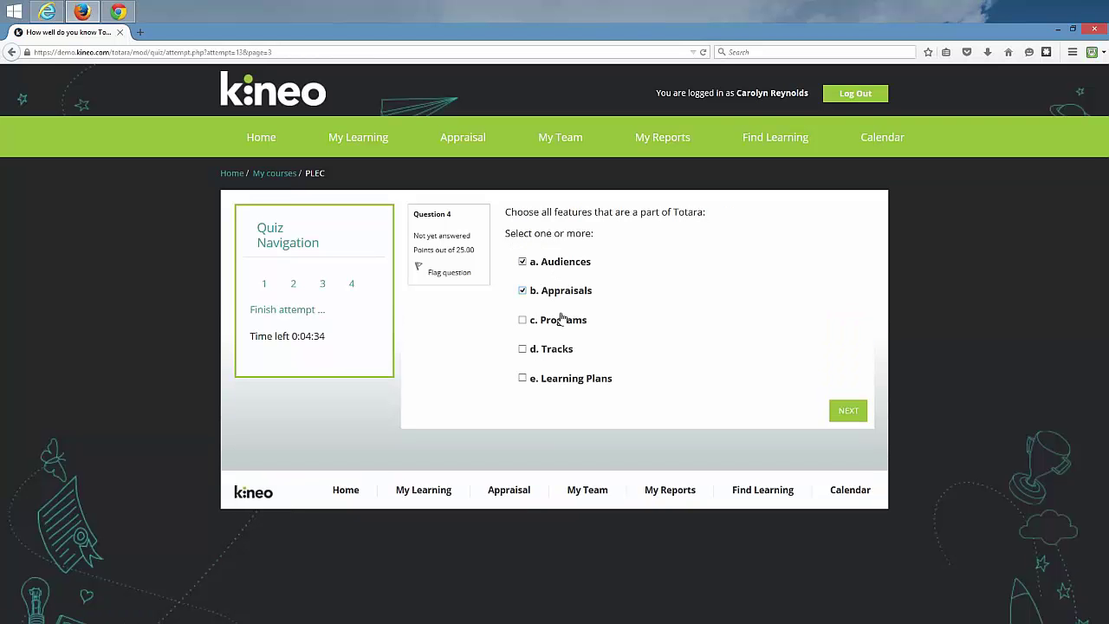
pyautogui.click(561, 320)
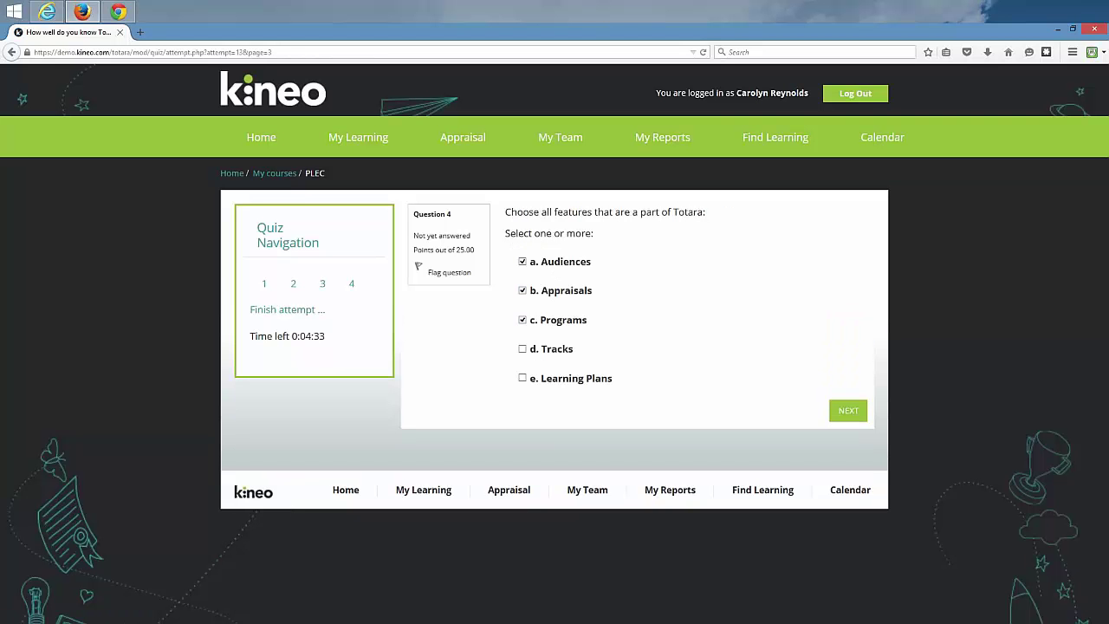
pyautogui.click(565, 379)
pyautogui.click(847, 412)
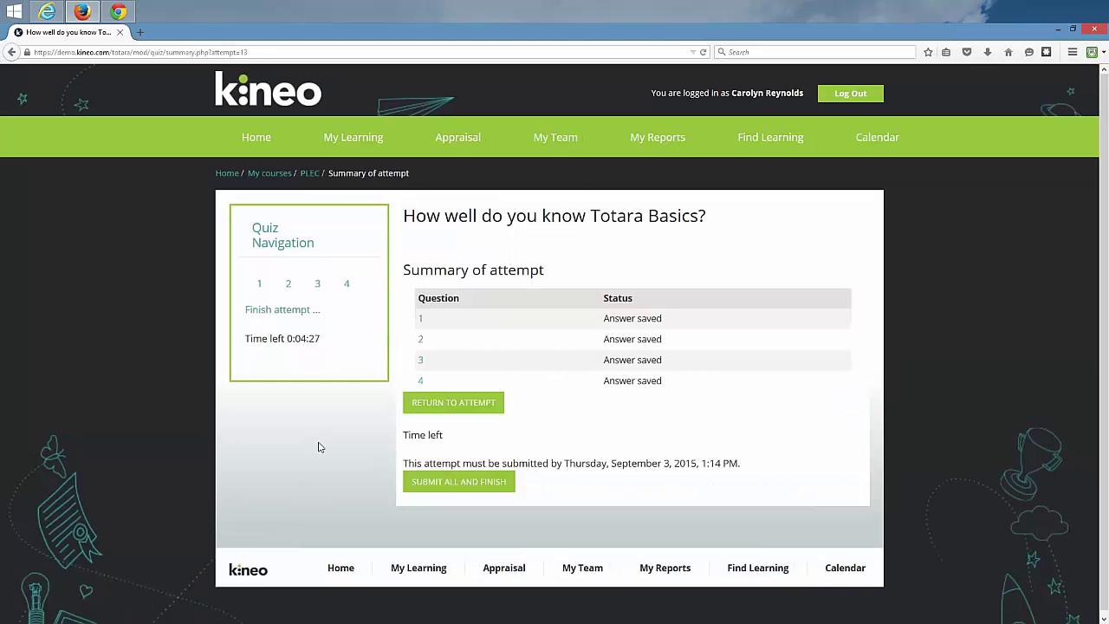
pyautogui.click(455, 481)
pyautogui.click(355, 130)
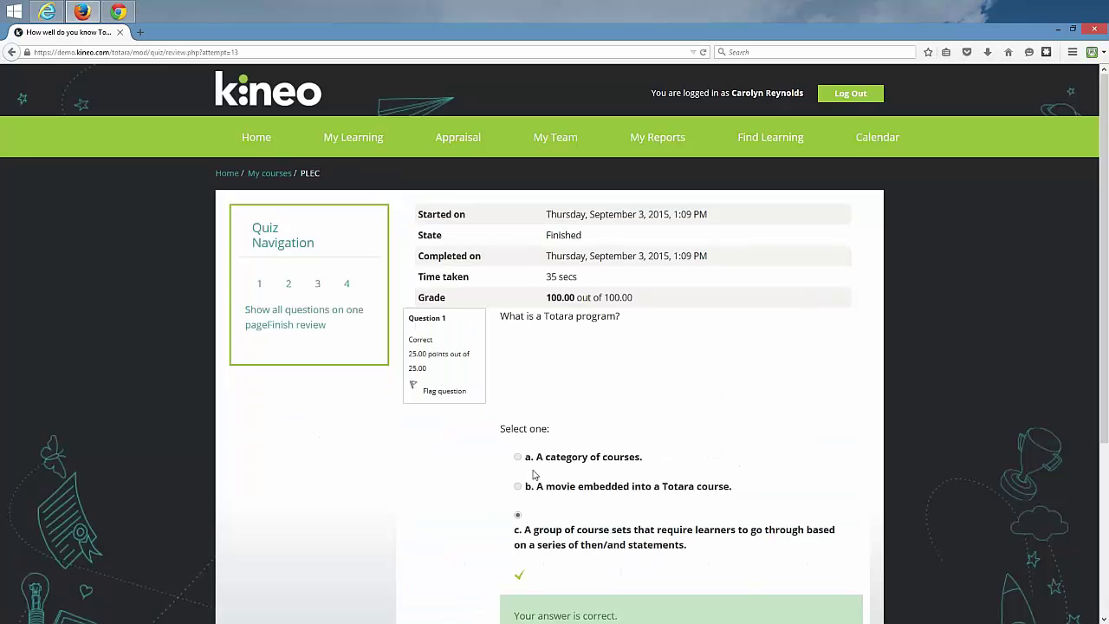
# Step: Finish the attempt review, check the grades in the summary of previous attempts and reopen the Personalized Learning Example Course
pyautogui.click(295, 327)
pyautogui.scroll(-3, 540, 374)
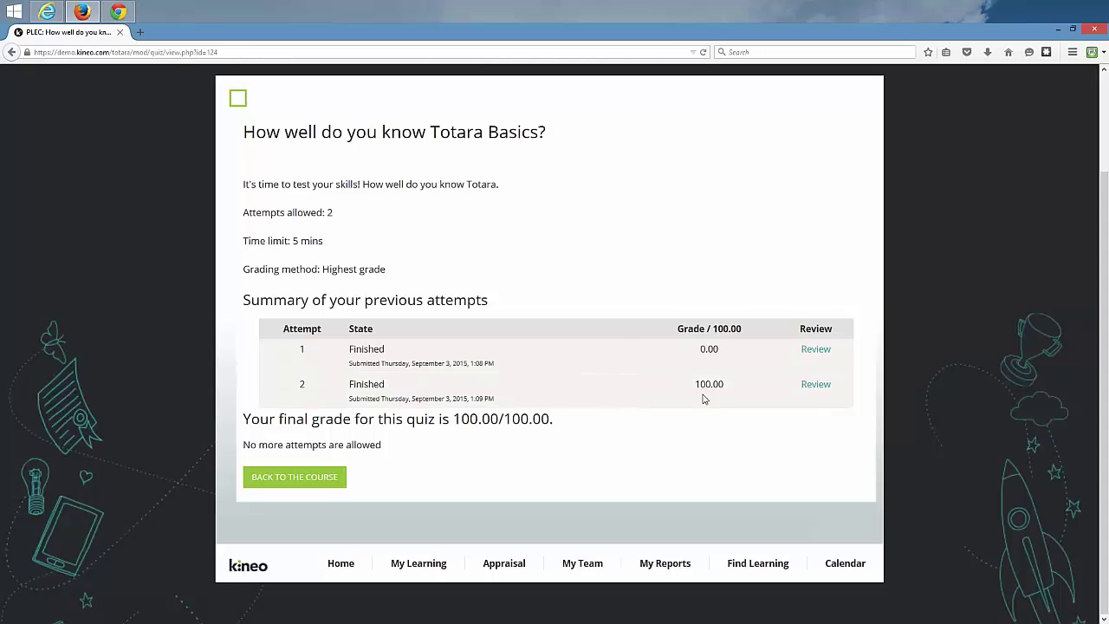
pyautogui.scroll(3, 675, 401)
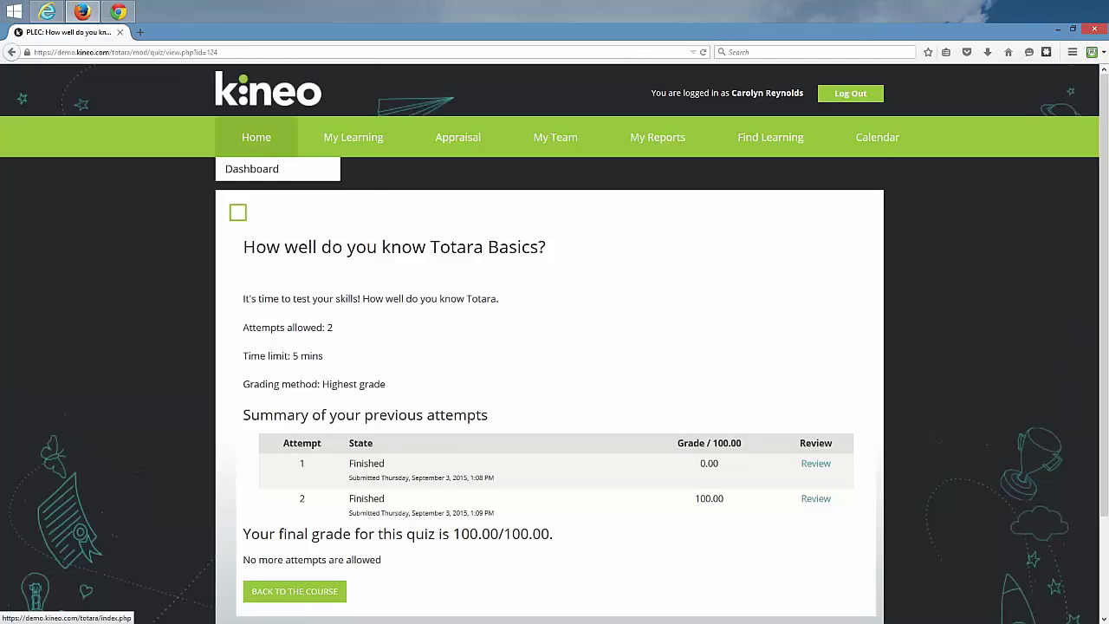
pyautogui.click(270, 173)
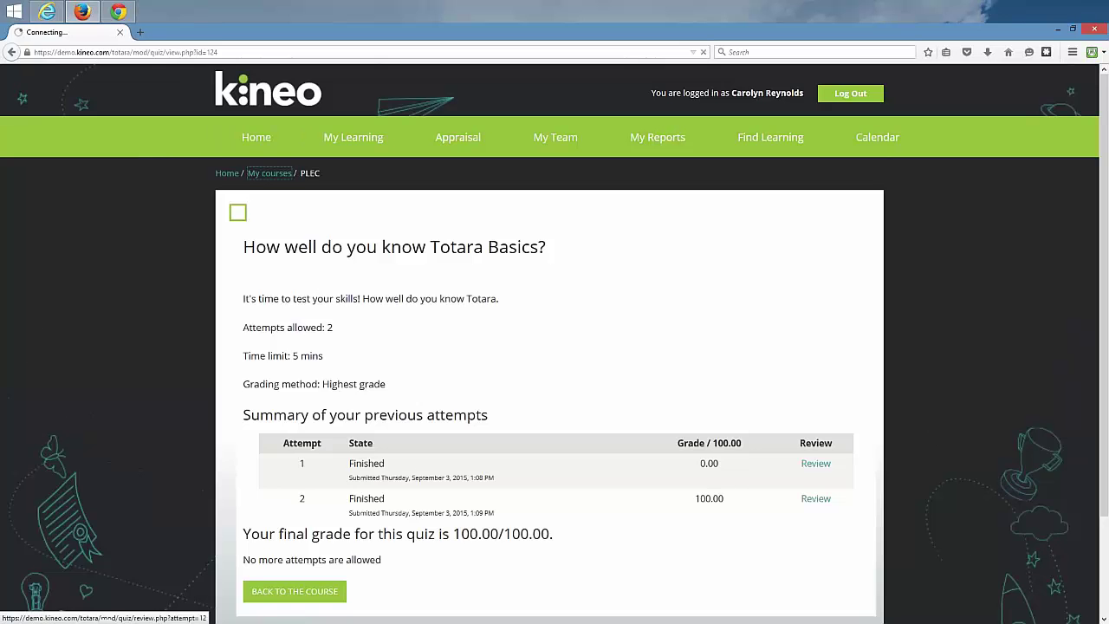
pyautogui.click(512, 368)
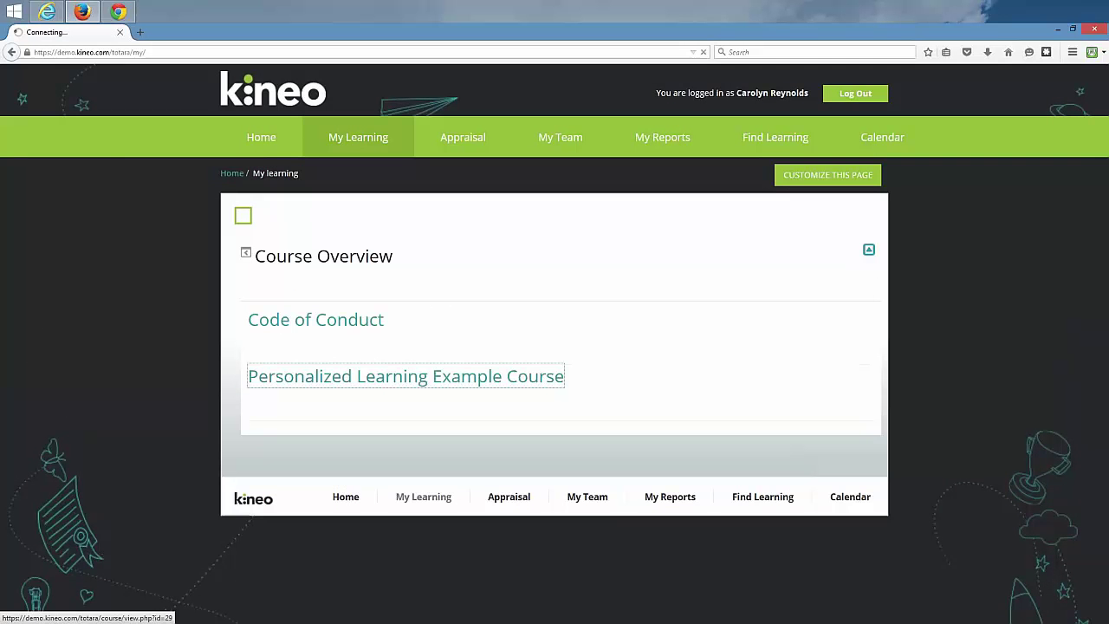